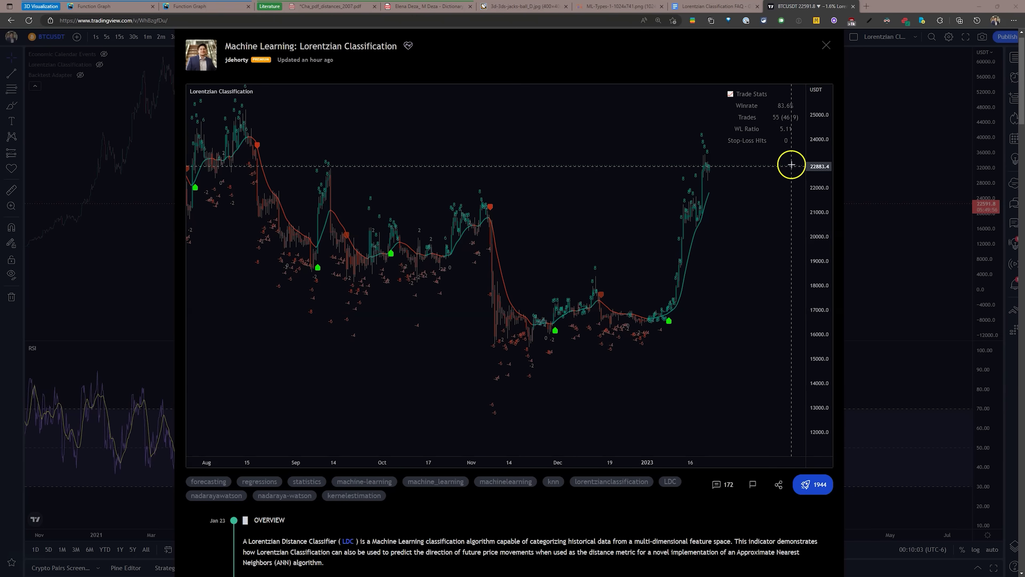
Step: Close the Lorentzian Classification script page to return to the Editors' picks list
click(407, 54)
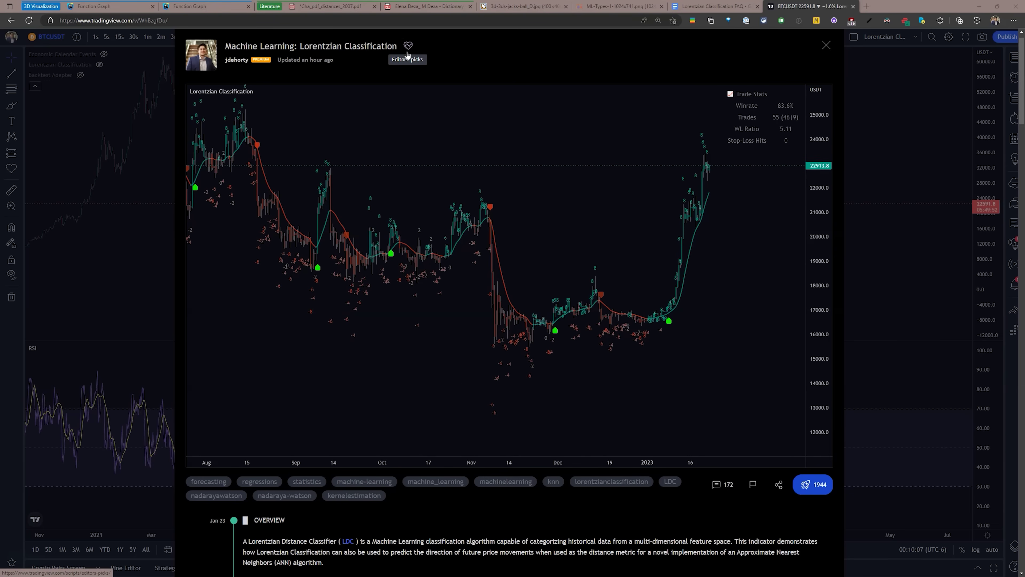
click(836, 49)
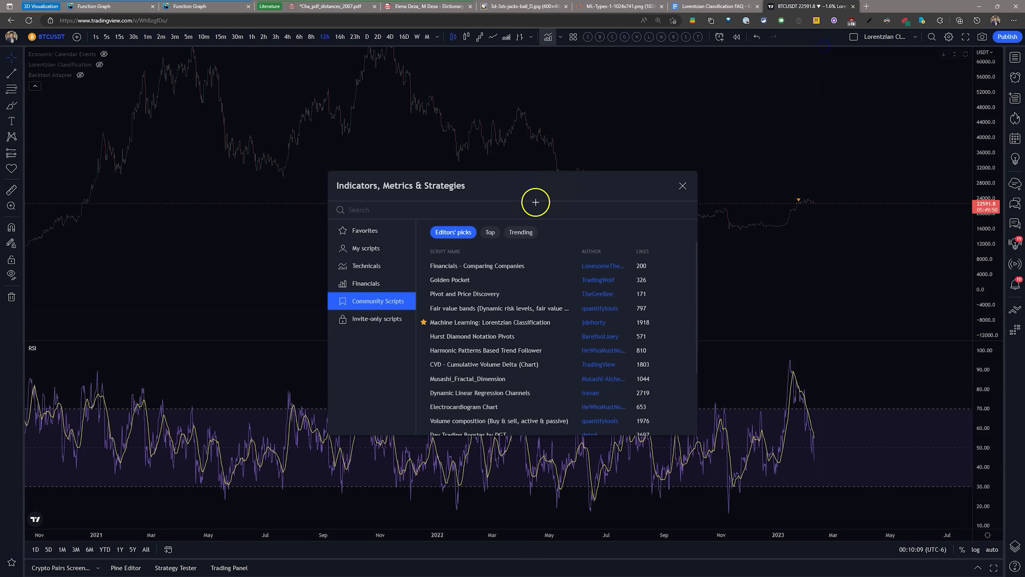
Step: Show the Trending community scripts, led by Machine Learning: Lorentzian Classification
click(516, 235)
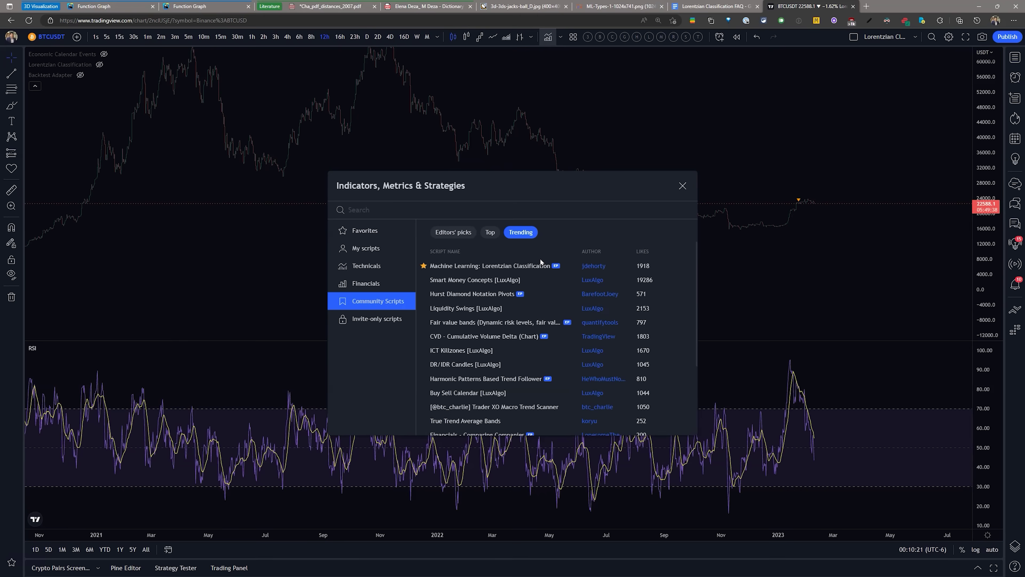
Step: In the Lorentzian Classification FAQ document, jump to the Theory and Optimization sections
click(710, 6)
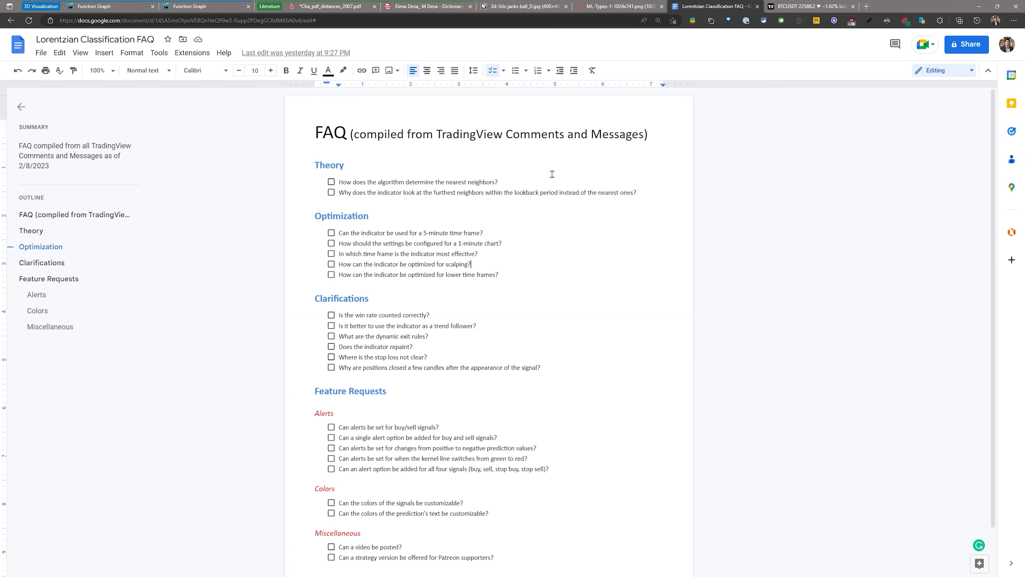
click(382, 169)
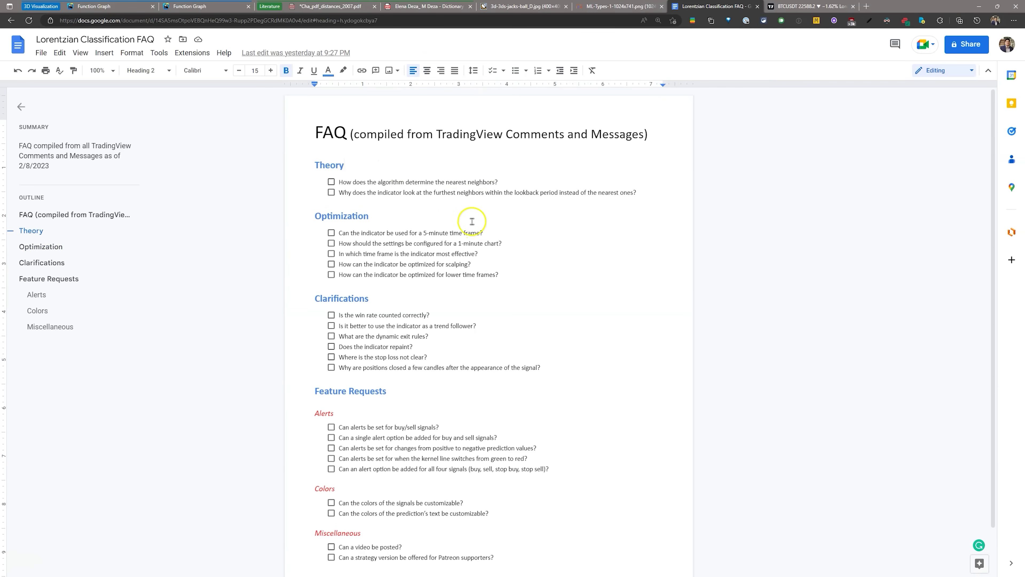
click(424, 217)
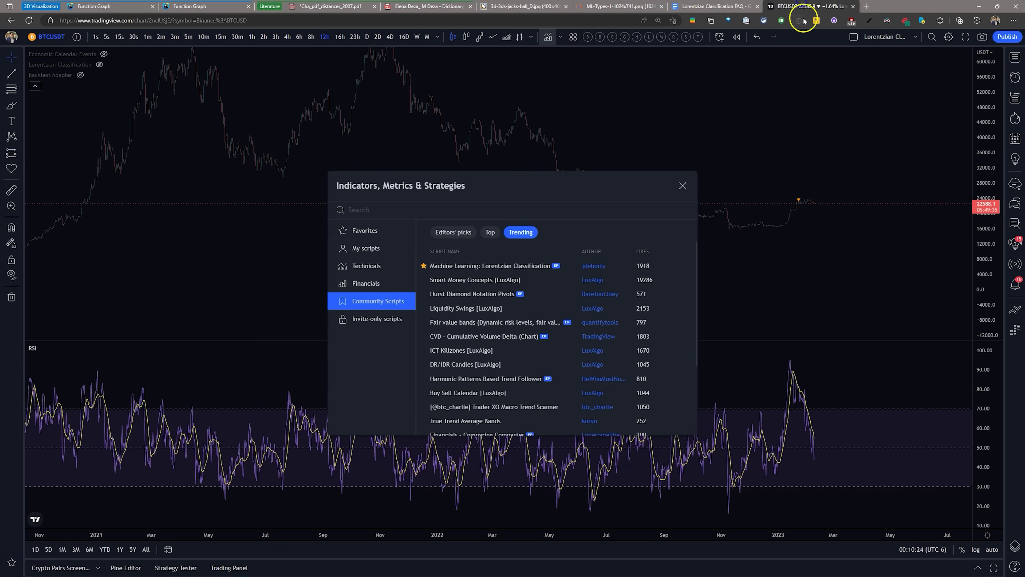
Step: Close the Indicators dialog to reveal the BTCUSDT chart with its RSI pane
click(683, 185)
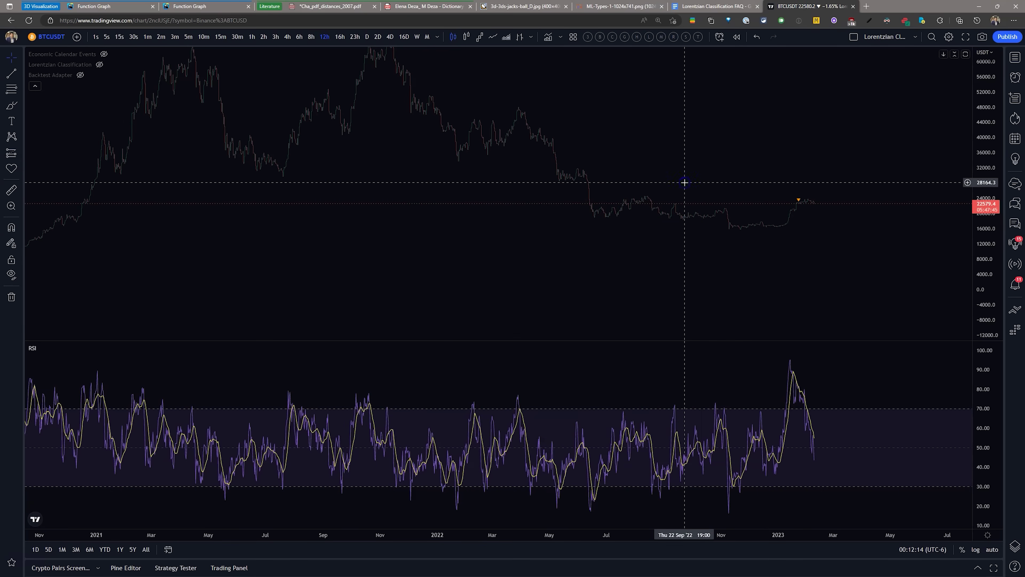
click(711, 407)
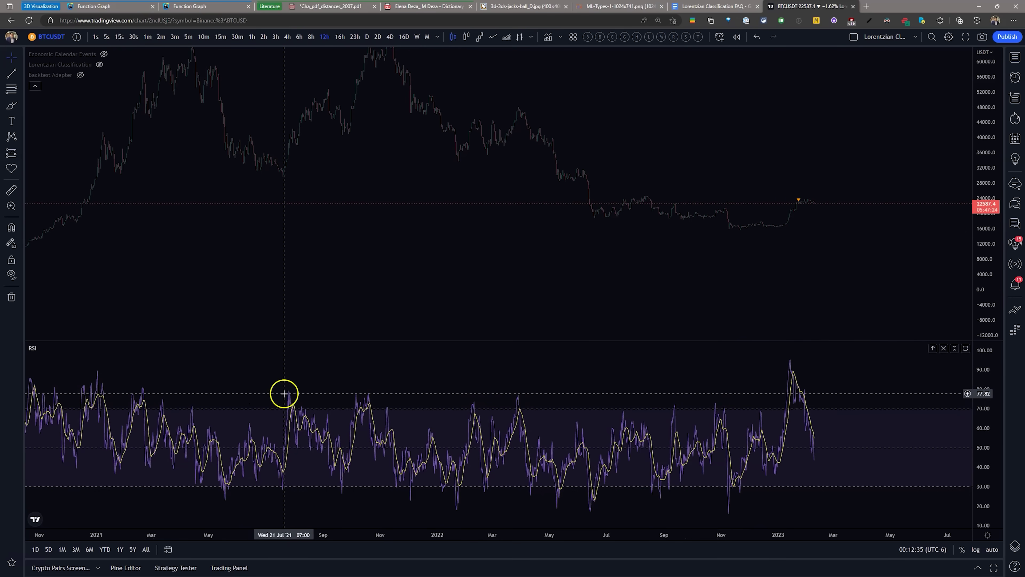
scroll(284, 394, down, 4)
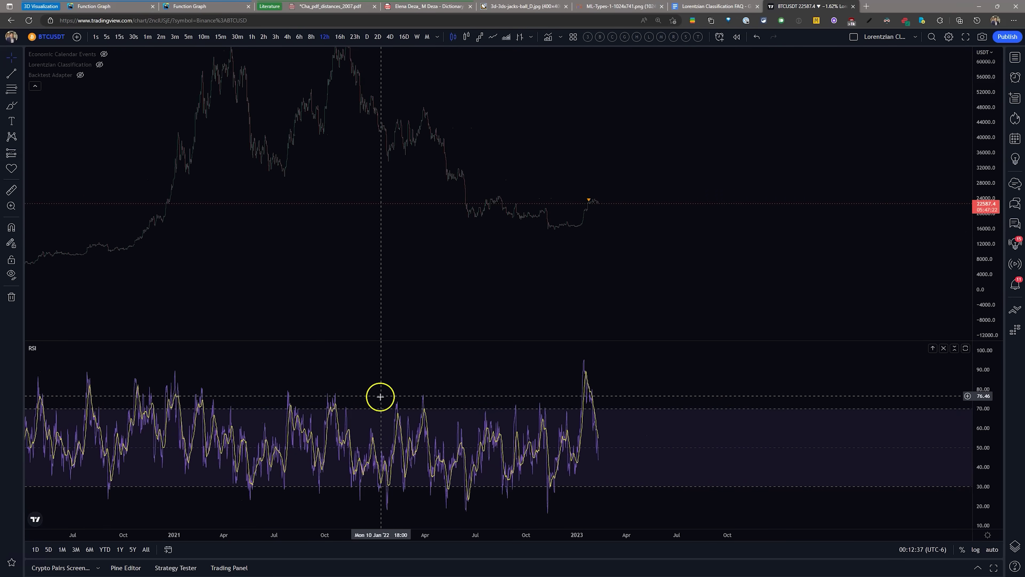
scroll(446, 389, up, 3)
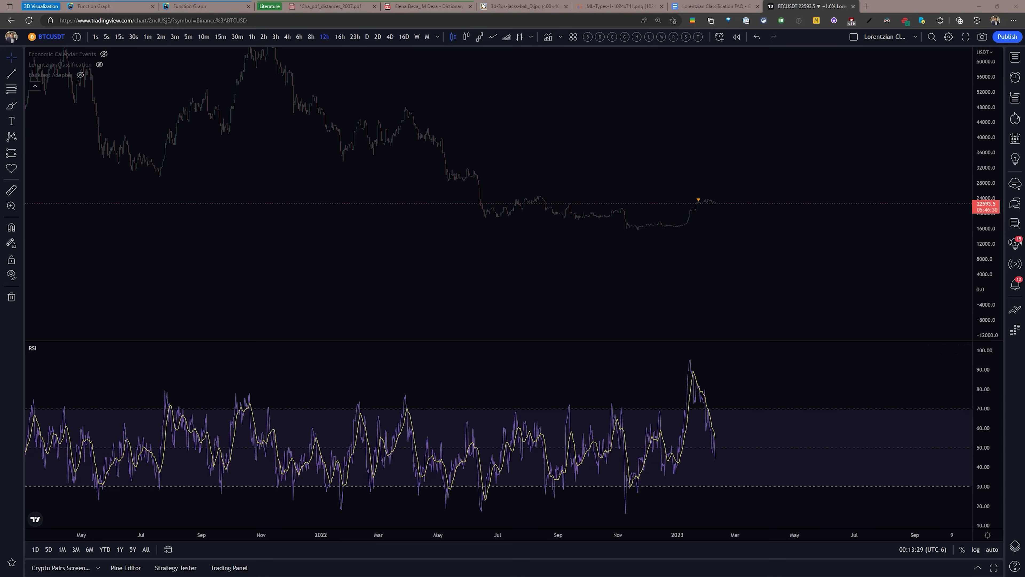
click(806, 488)
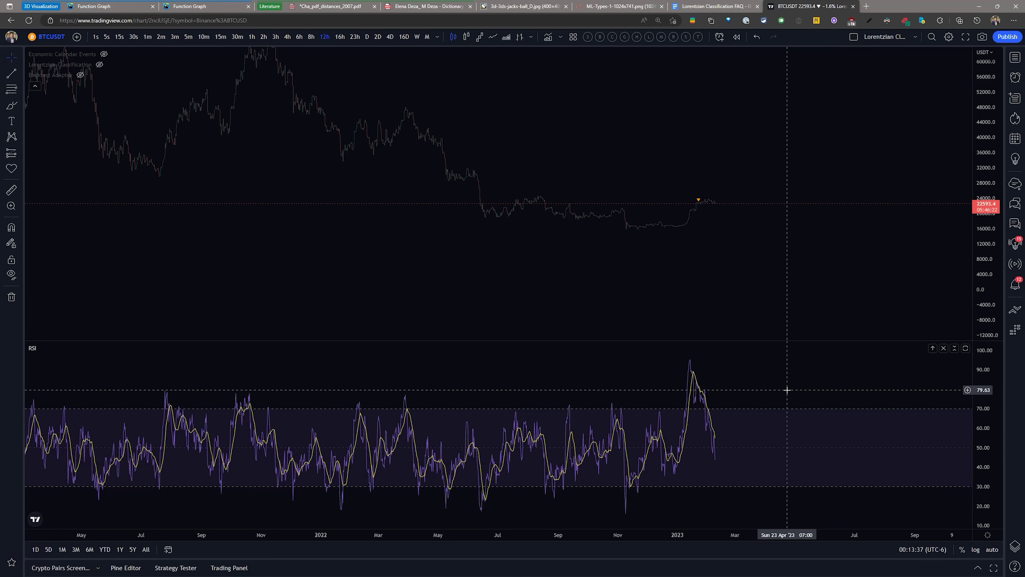
click(787, 390)
click(702, 395)
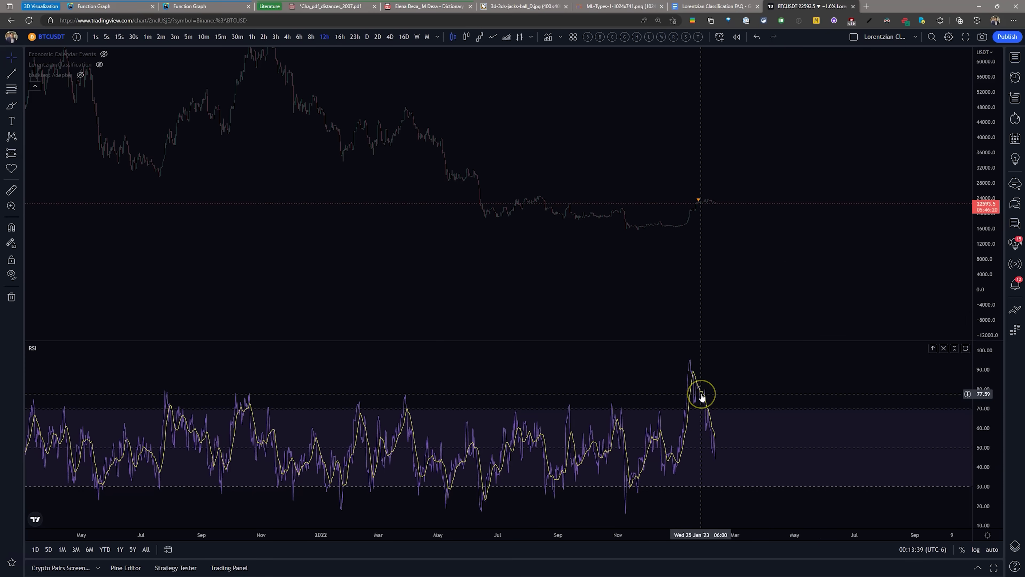
click(702, 398)
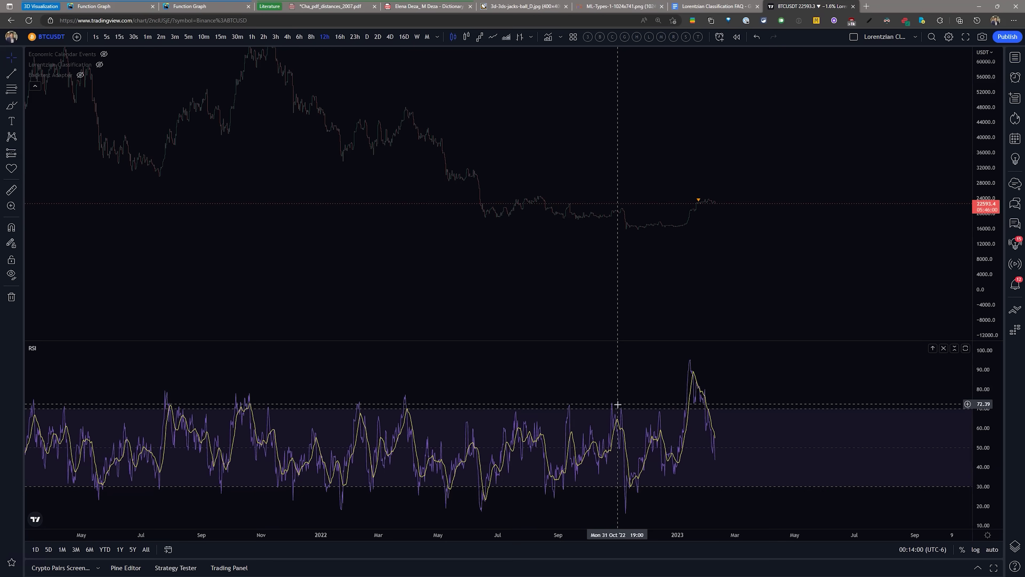
Step: Open the 3D distance visualisation and orbit the RSI/CCI/ADX point cloud
key(ctrl+2)
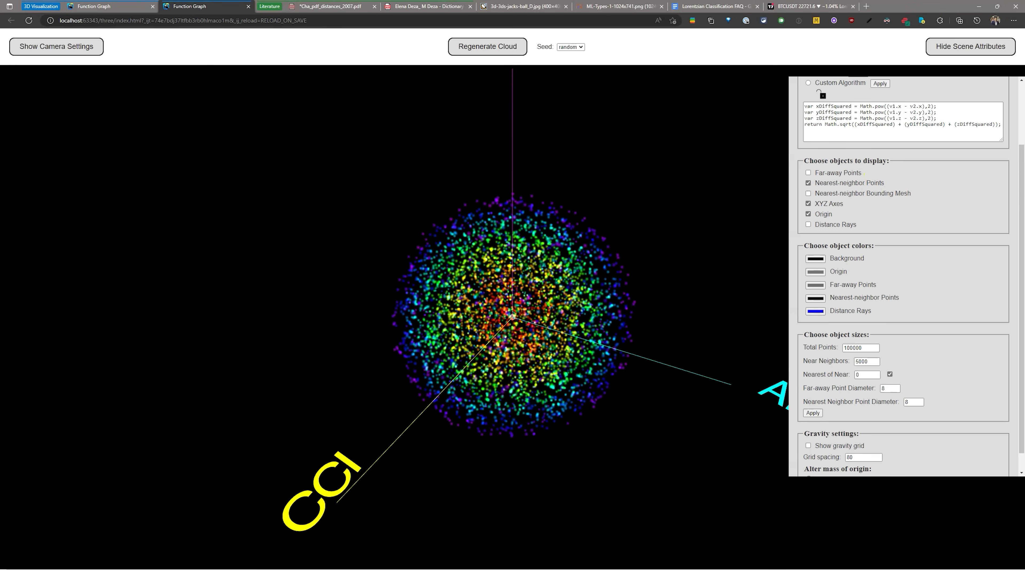
scroll(1007, 236, up, 2)
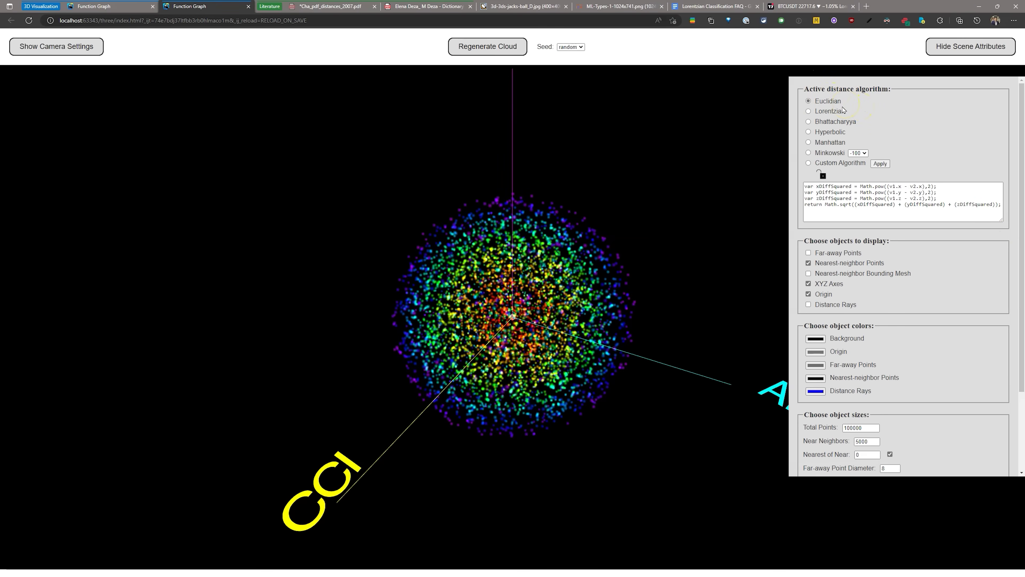
drag(701, 214, 564, 216)
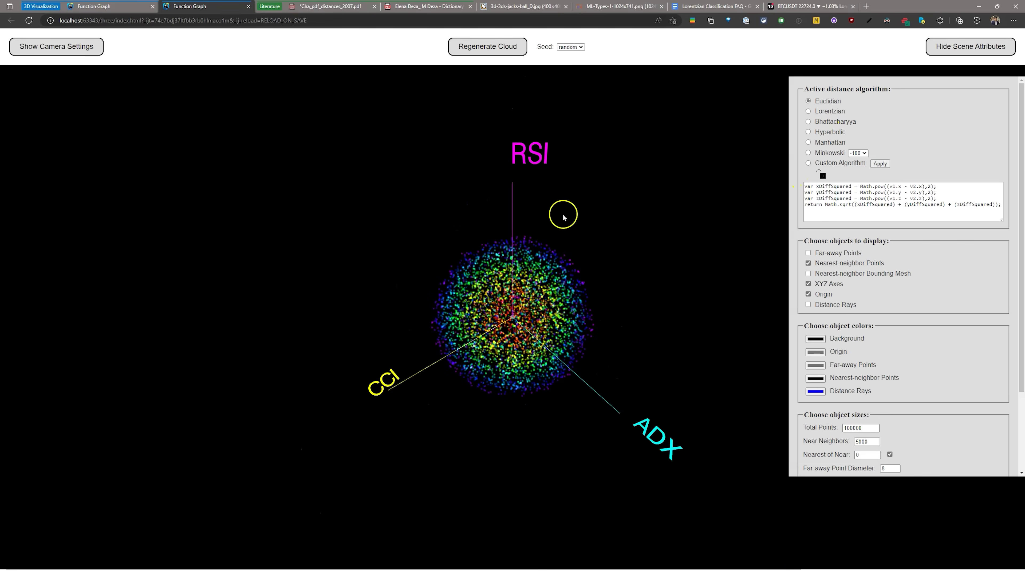
Step: Show then hide the Far-away Points, and orbit so the RSI axis points up
click(808, 253)
scroll(602, 206, down, 5)
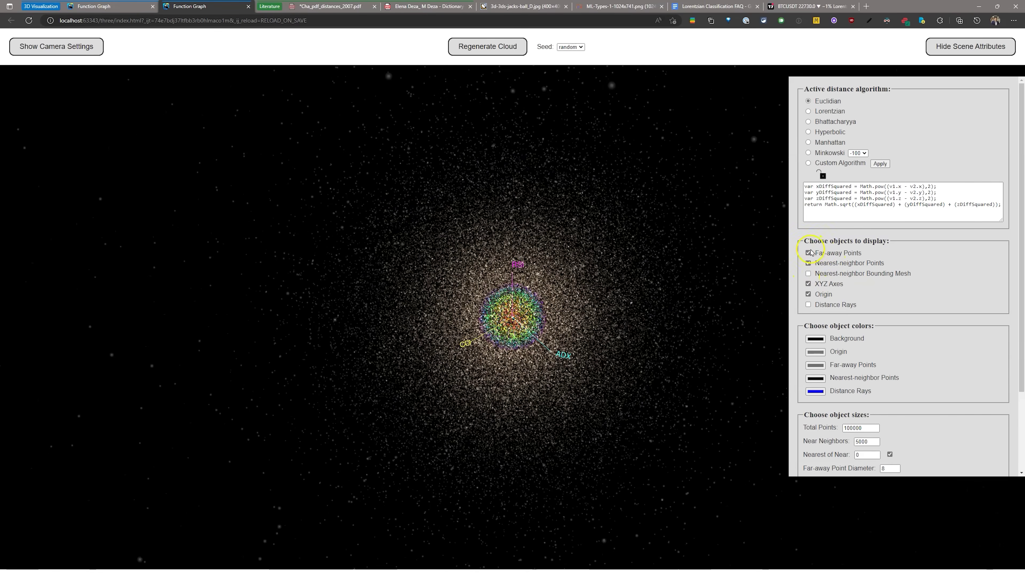
click(808, 253)
scroll(475, 268, up, 2)
scroll(505, 266, up, 4)
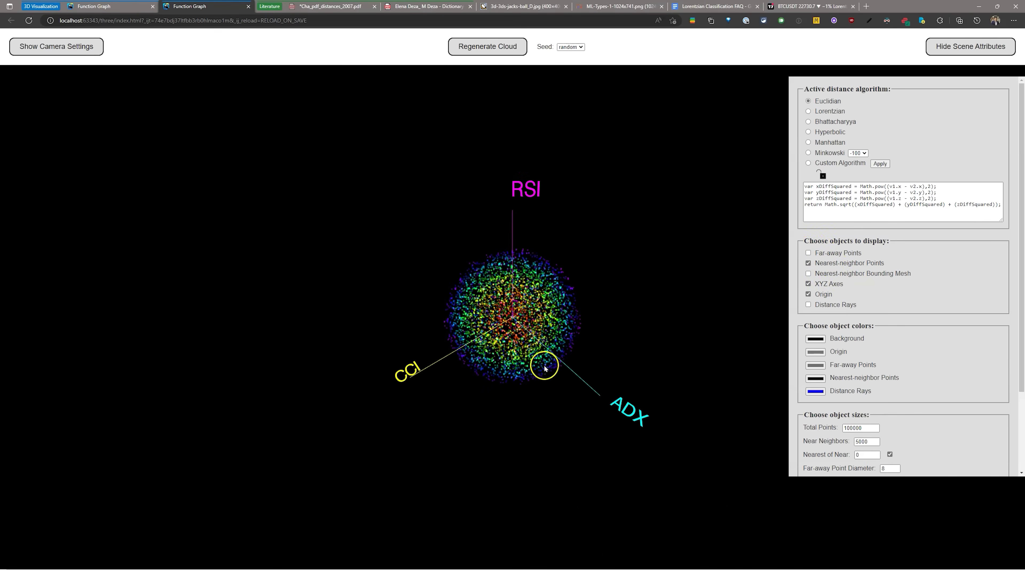
scroll(538, 354, up, 2)
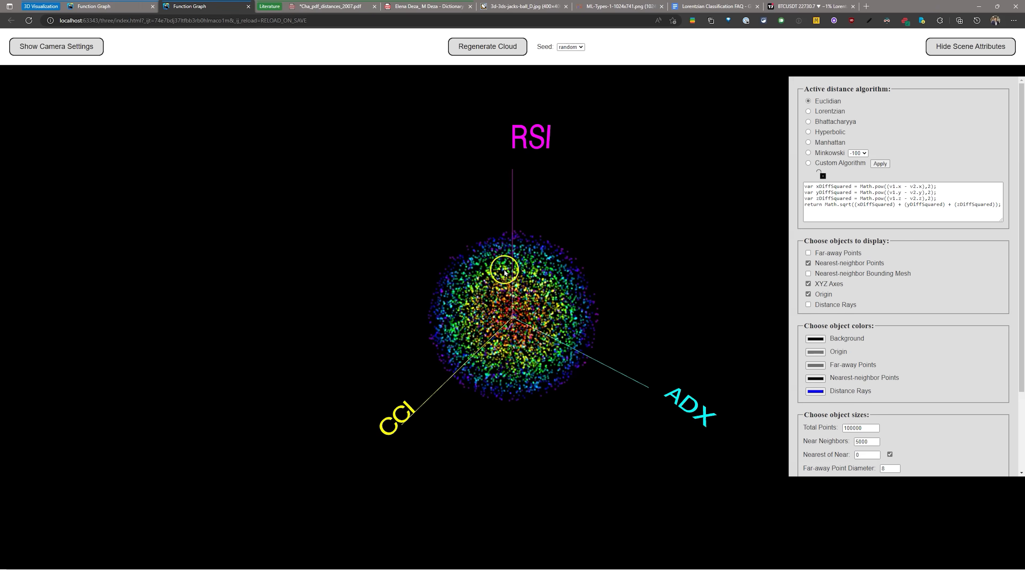
drag(539, 260, 555, 255)
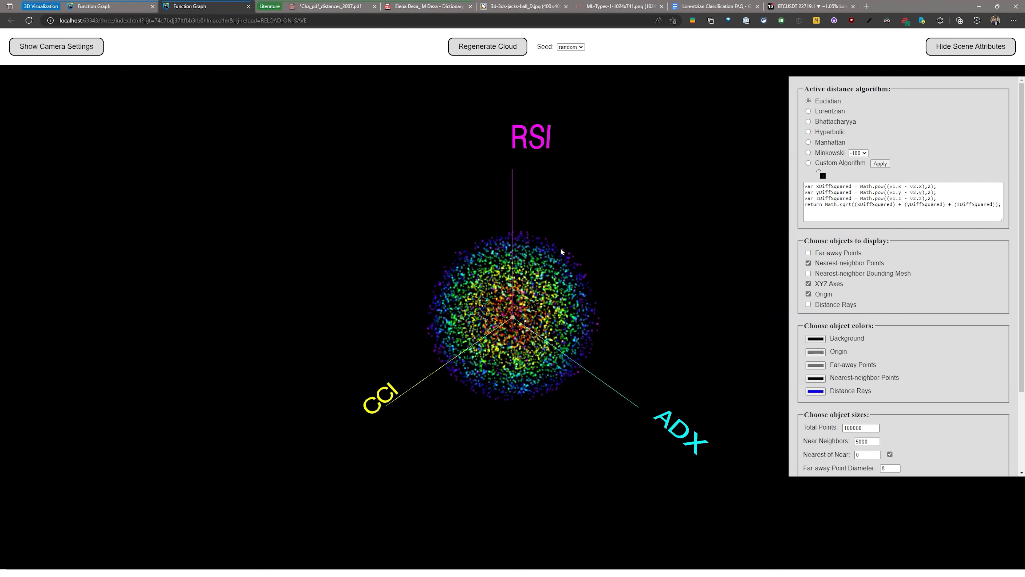
drag(561, 251, 509, 349)
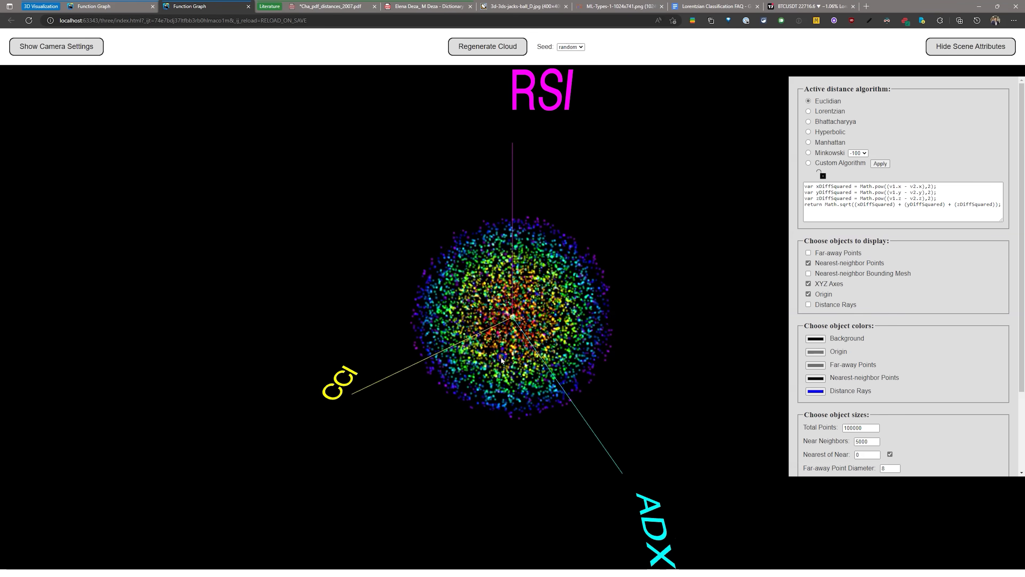
click(512, 341)
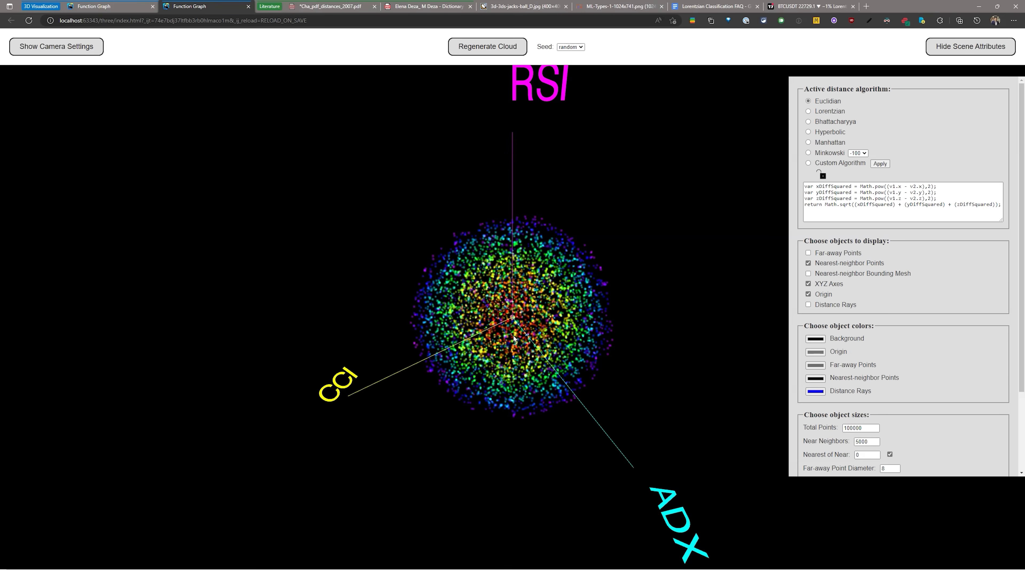
scroll(844, 327, down, 2)
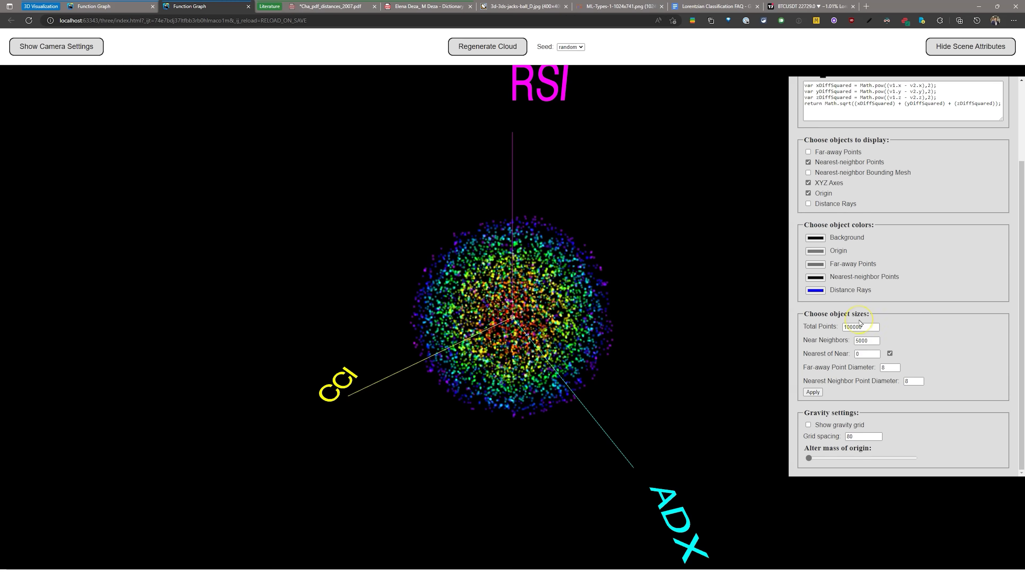
scroll(477, 311, up, 2)
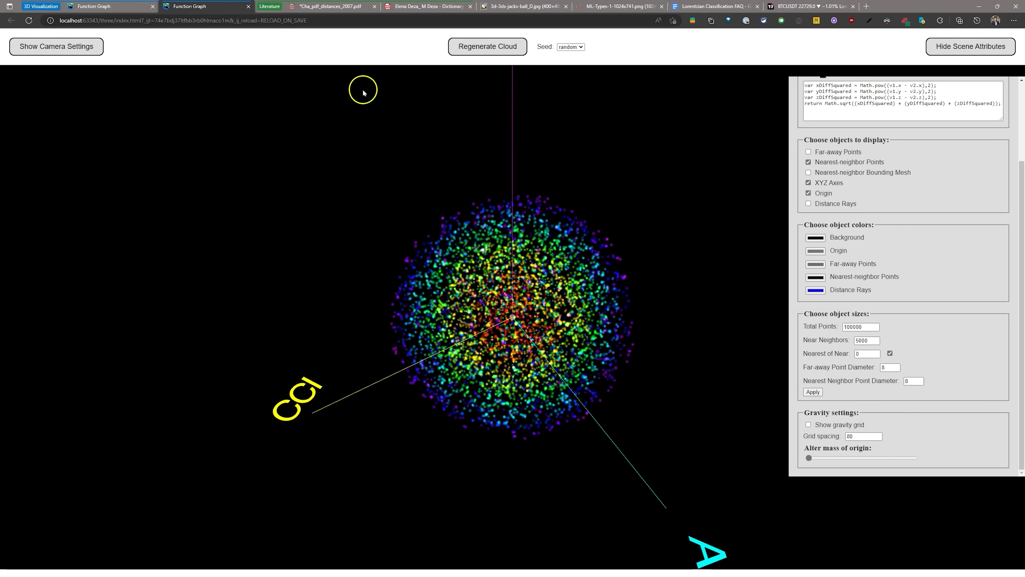
scroll(239, 268, down, 5)
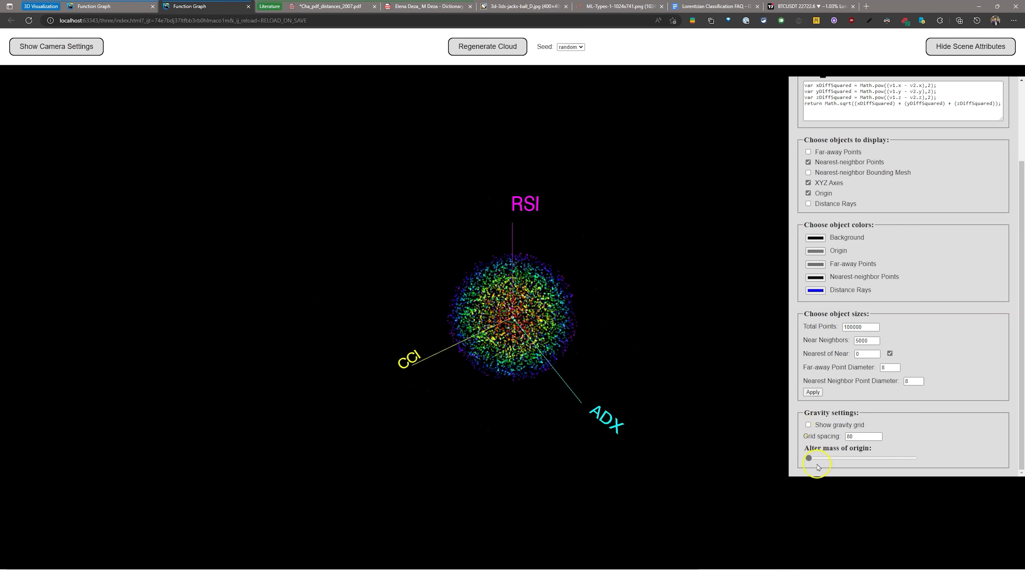
Step: Turn on the gravity grid and orbit the view around the point cloud
click(808, 424)
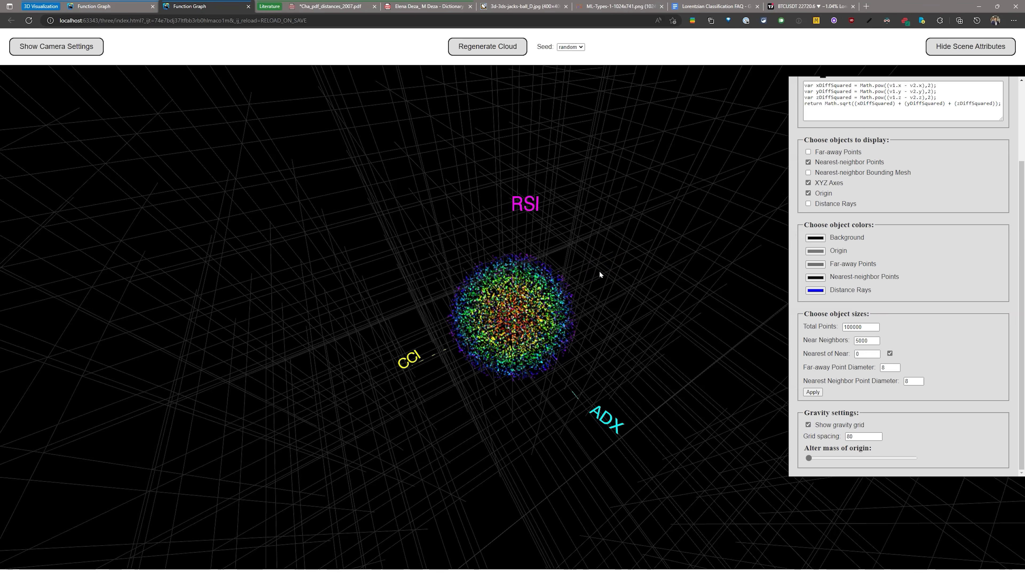
drag(583, 312, 545, 343)
drag(545, 343, 549, 348)
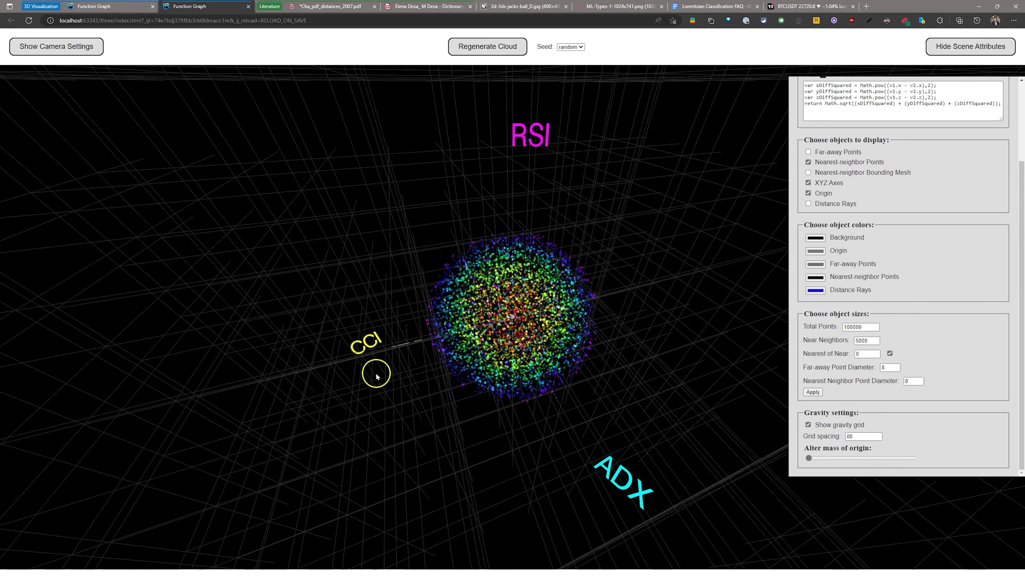
drag(542, 381, 539, 369)
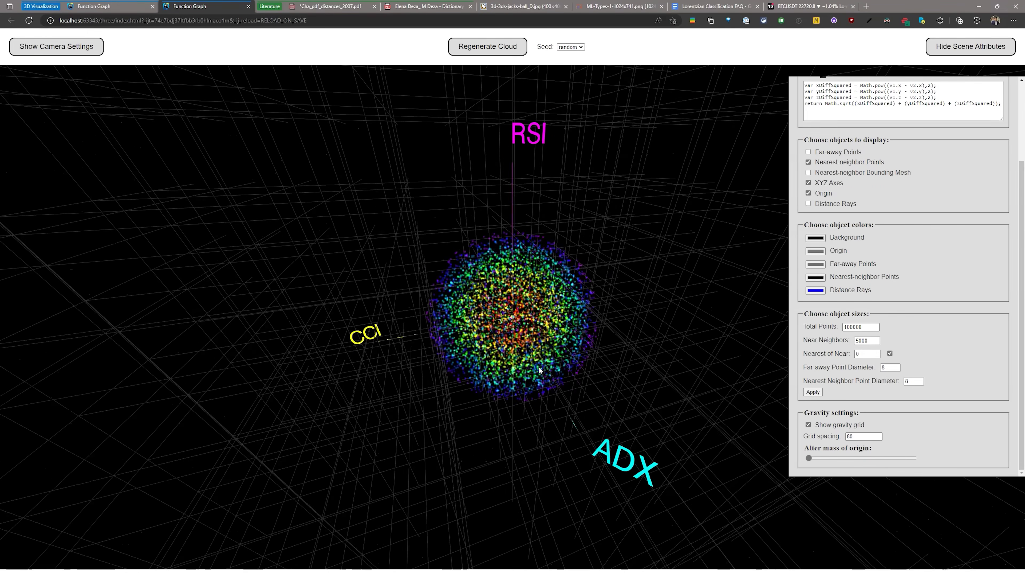
mouse_move(327, 234)
mouse_down()
mouse_move(314, 211)
mouse_move(343, 237)
mouse_up()
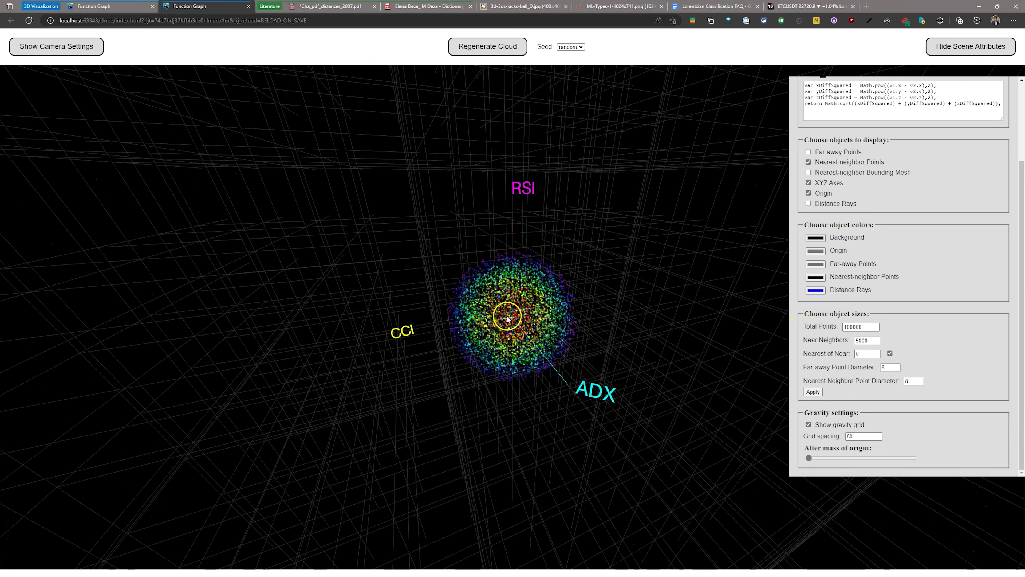
Step: Raise the origin's mass in small increments so the grid bends, rotating the cloud
drag(810, 459, 818, 460)
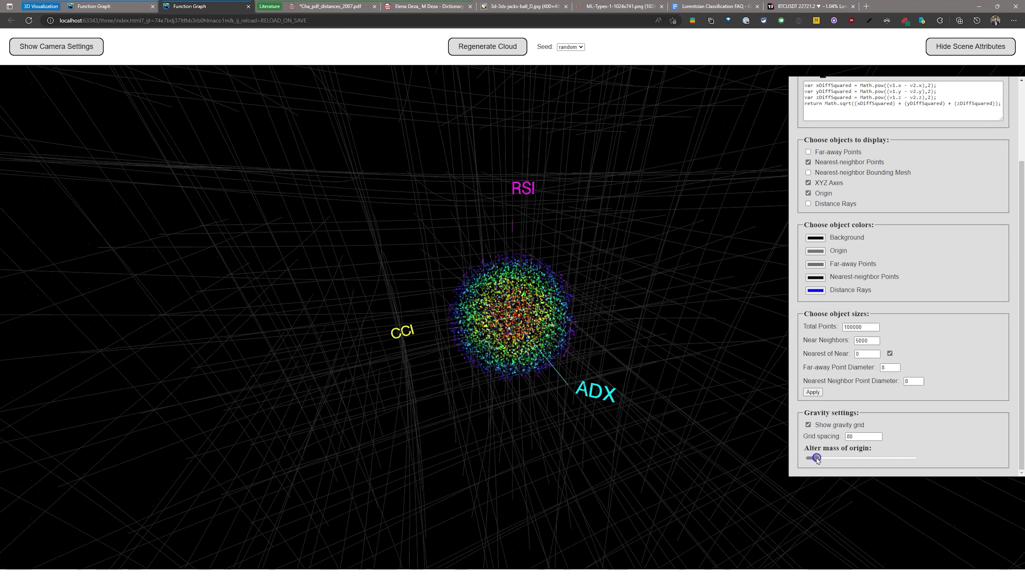
drag(653, 381, 634, 380)
click(817, 459)
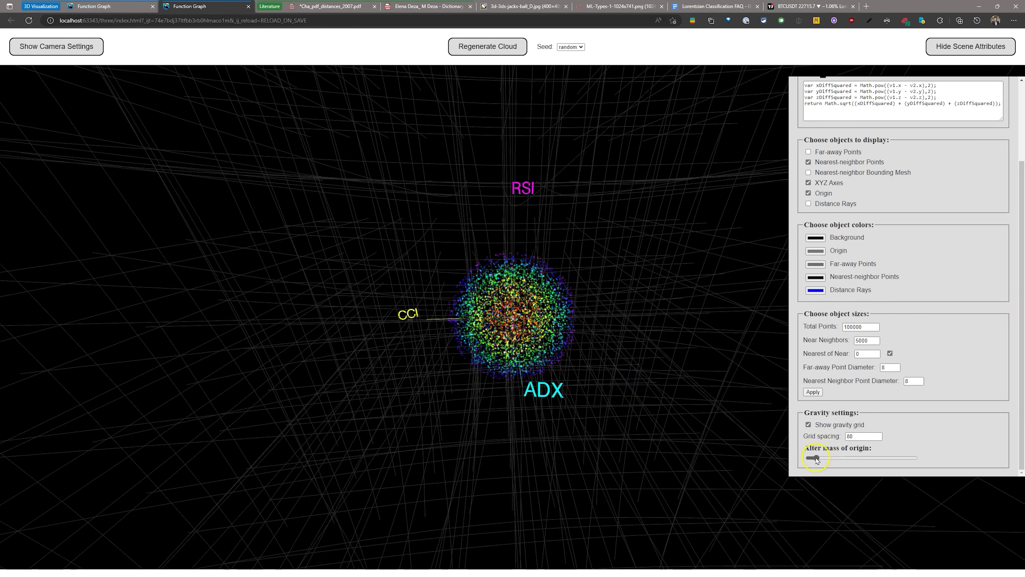
drag(817, 460, 827, 458)
click(689, 405)
click(370, 297)
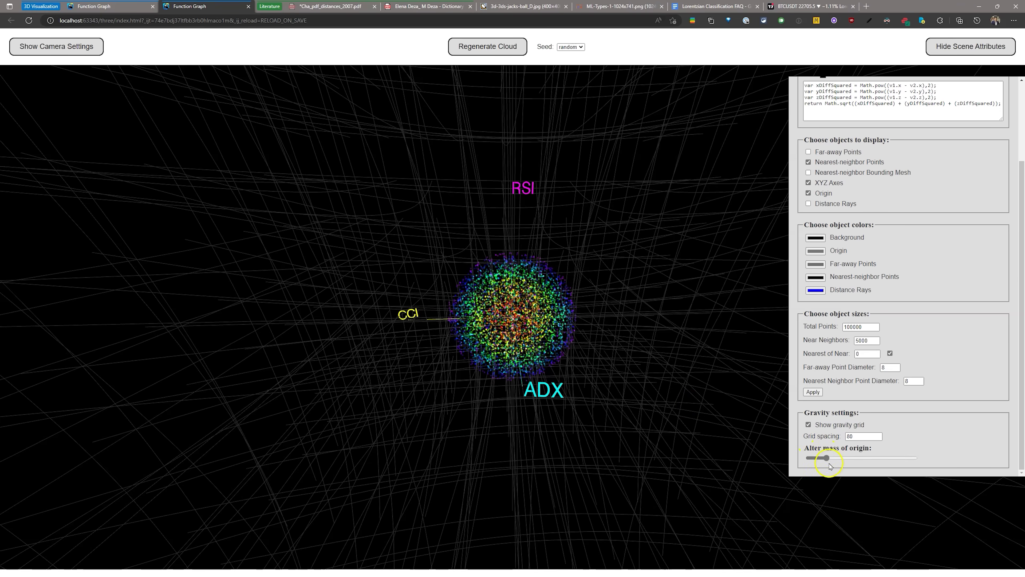
drag(827, 458, 839, 457)
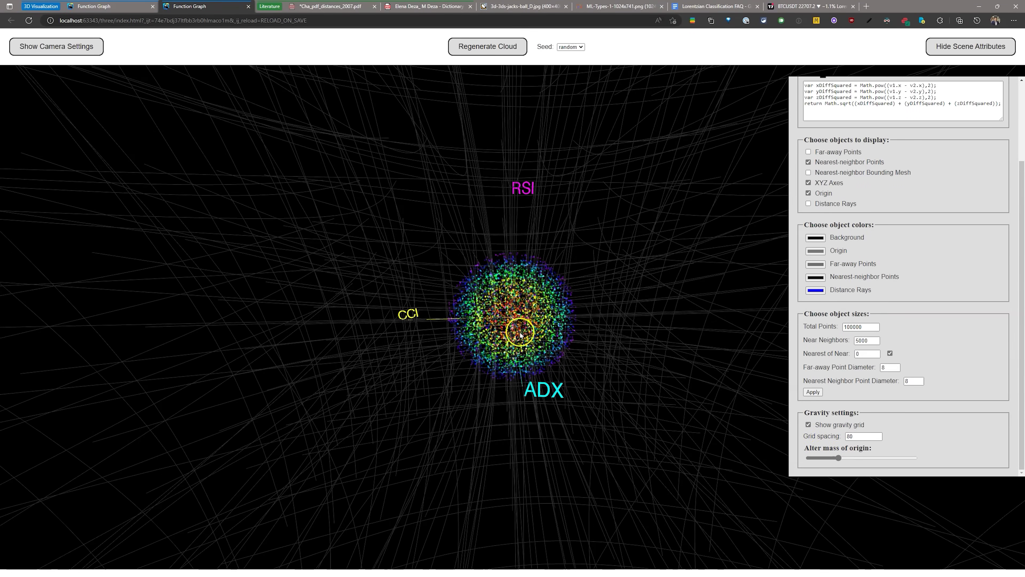
drag(521, 334, 461, 320)
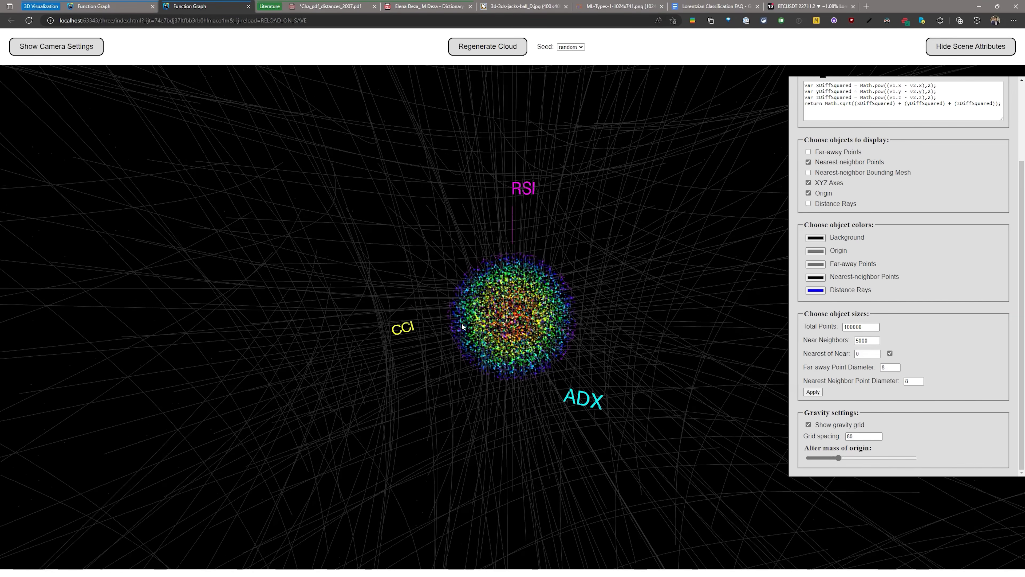
click(470, 316)
click(477, 311)
click(635, 315)
Step: Drag the origin mass slider to its minimum to flatten the gravity grid
scroll(984, 347, up, 3)
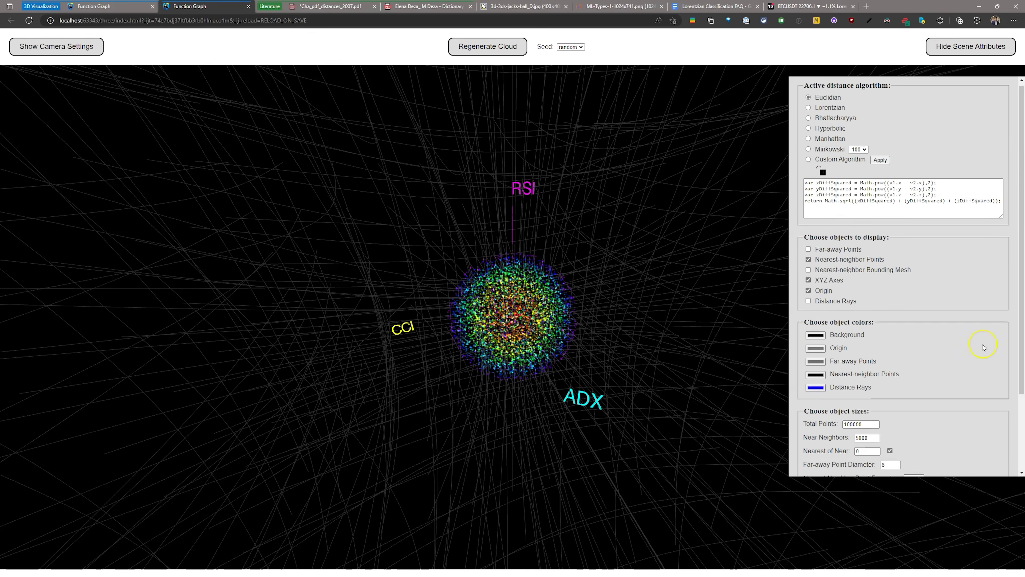
scroll(984, 347, down, 3)
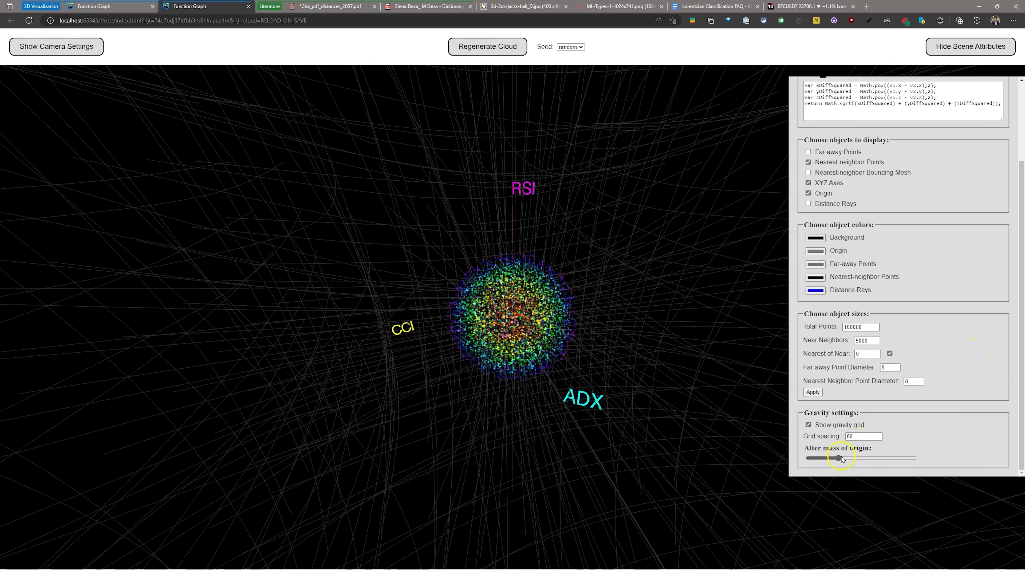
drag(844, 459, 800, 459)
scroll(888, 208, up, 3)
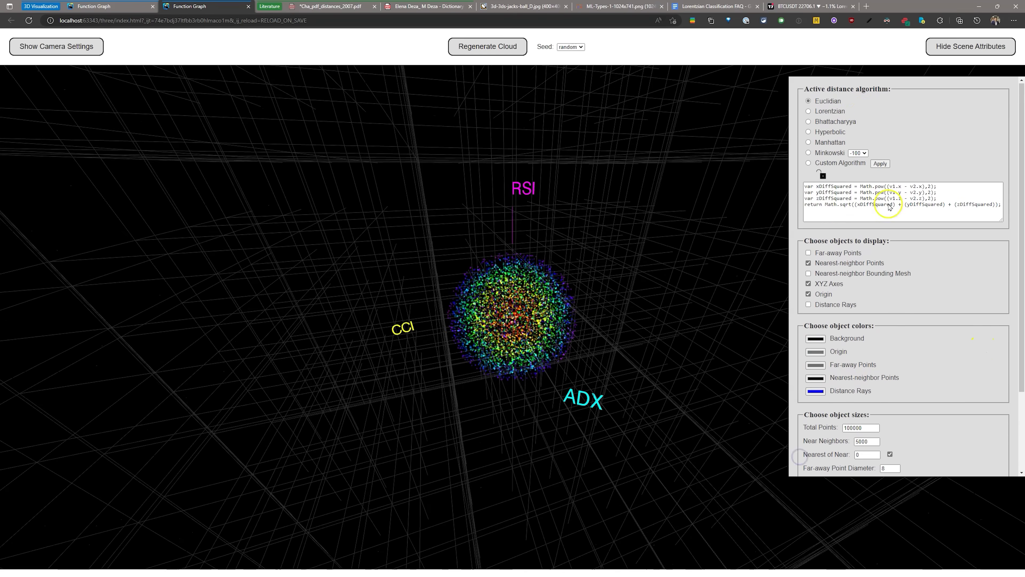
Step: Try switching the distance metric to Lorentzian and rotate the cloud slightly
click(809, 109)
click(802, 113)
click(823, 115)
drag(639, 323, 622, 327)
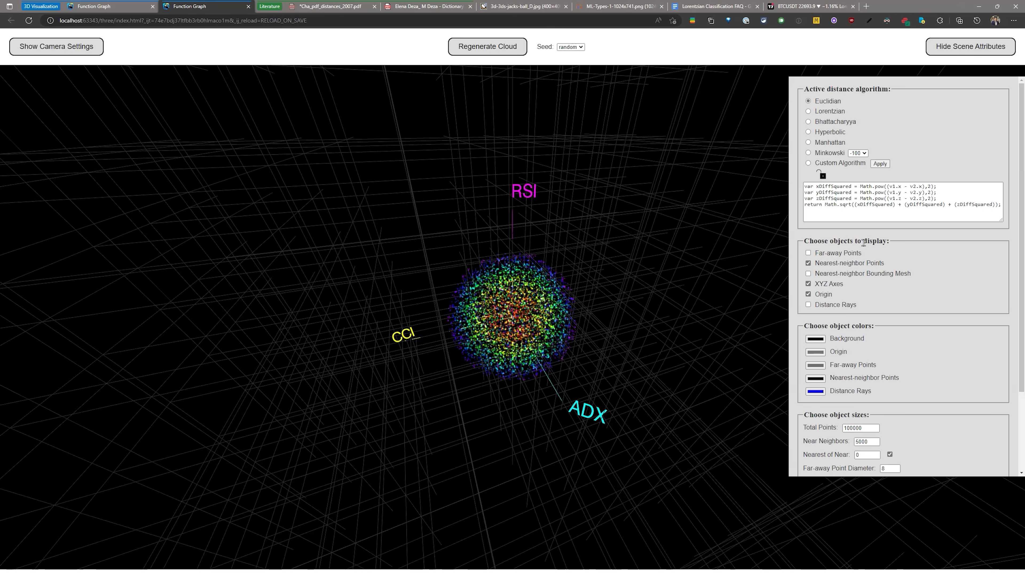
click(801, 7)
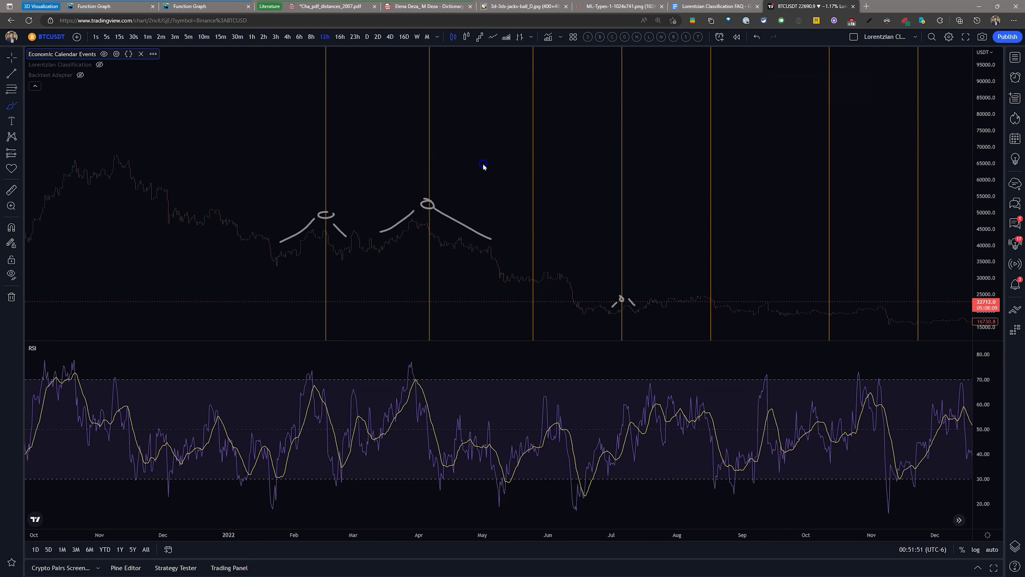
drag(462, 160, 510, 167)
click(12, 106)
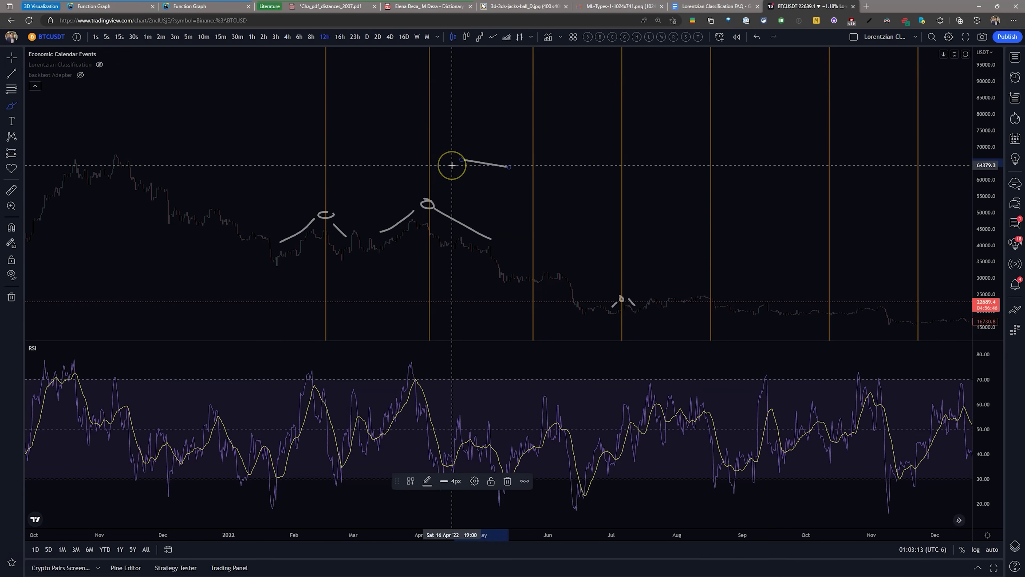
key(ctrl+z)
click(116, 53)
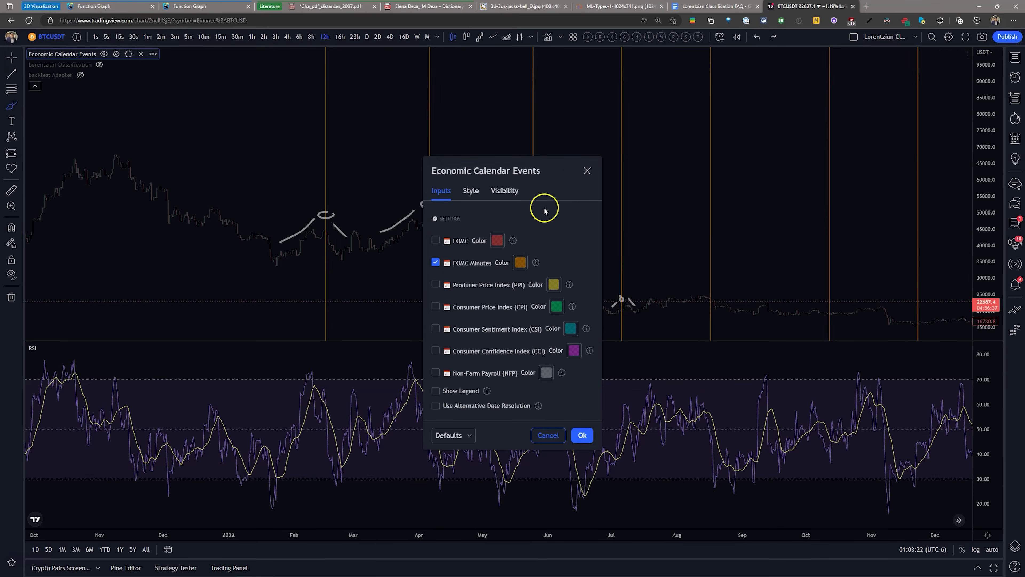
click(588, 172)
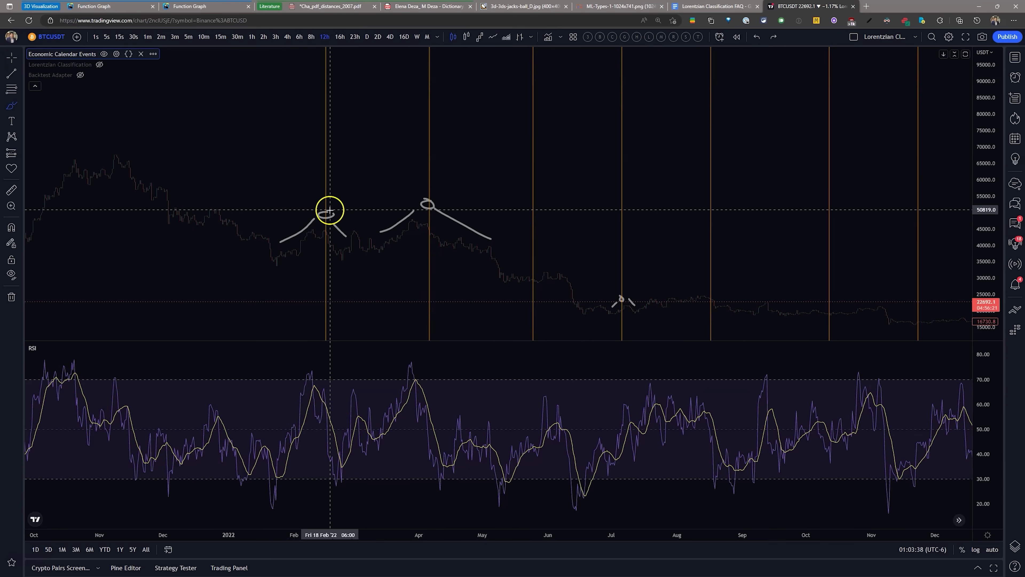
Step: Brush a loop over the February peak and a small loop atop the early-July mark
drag(321, 212, 327, 212)
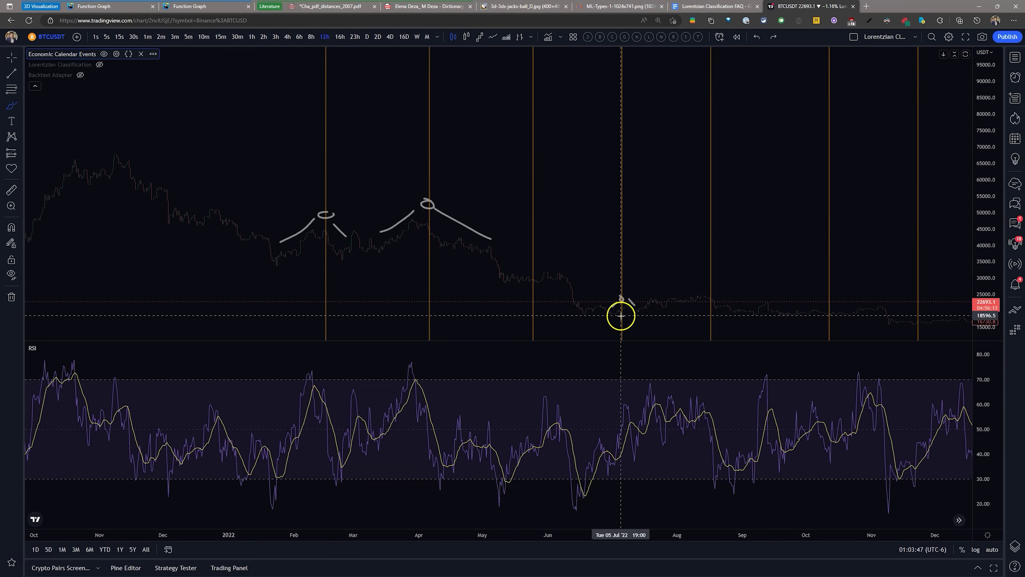
scroll(630, 311, up, 3)
scroll(501, 302, down, 2)
scroll(498, 302, down, 1)
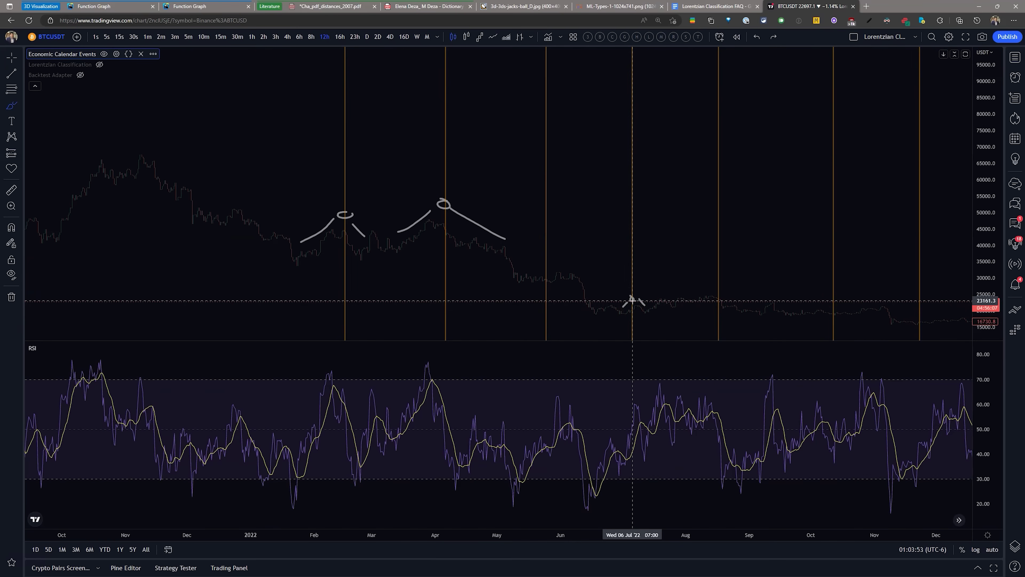
drag(632, 300, 632, 298)
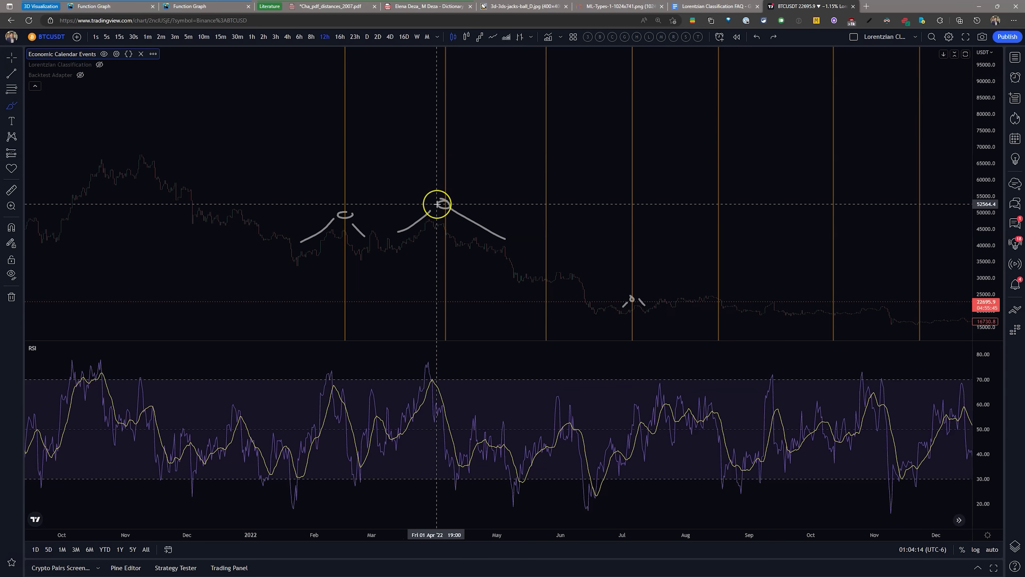
Step: Back on the 3D page, increase the origin's mass and orbit the cloud slightly
click(190, 5)
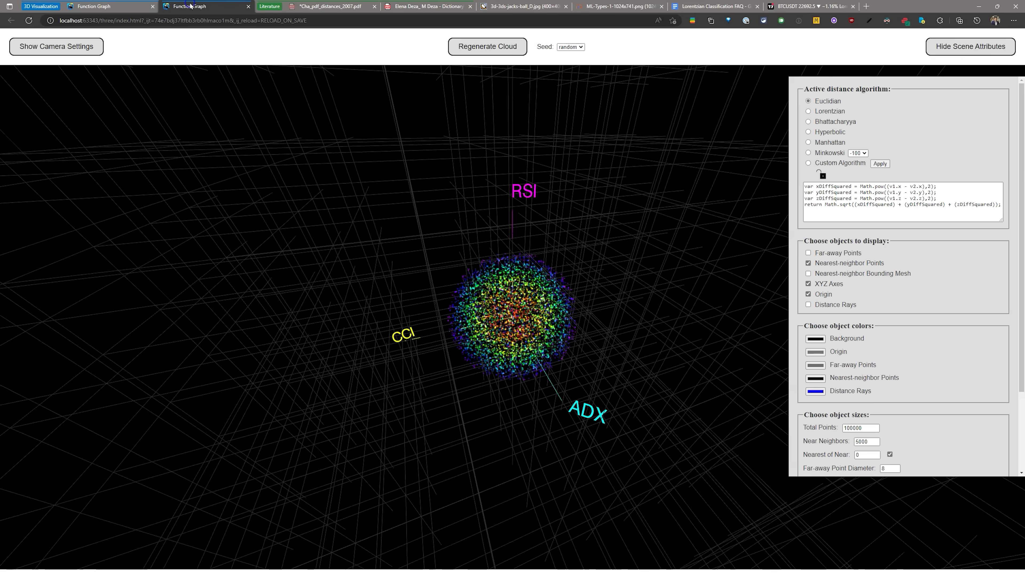
scroll(817, 458, down, 3)
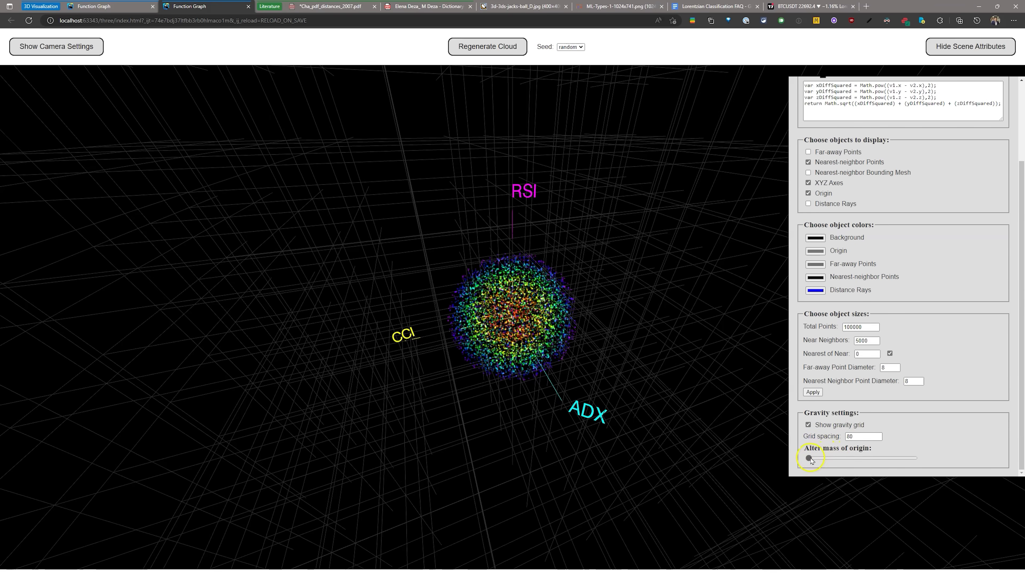
drag(812, 459, 834, 456)
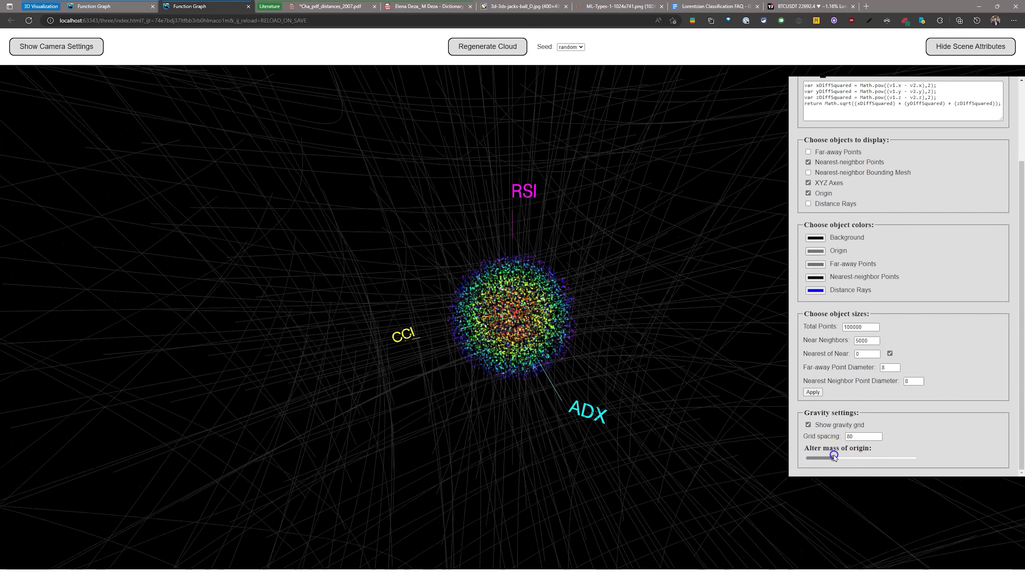
drag(613, 406, 588, 380)
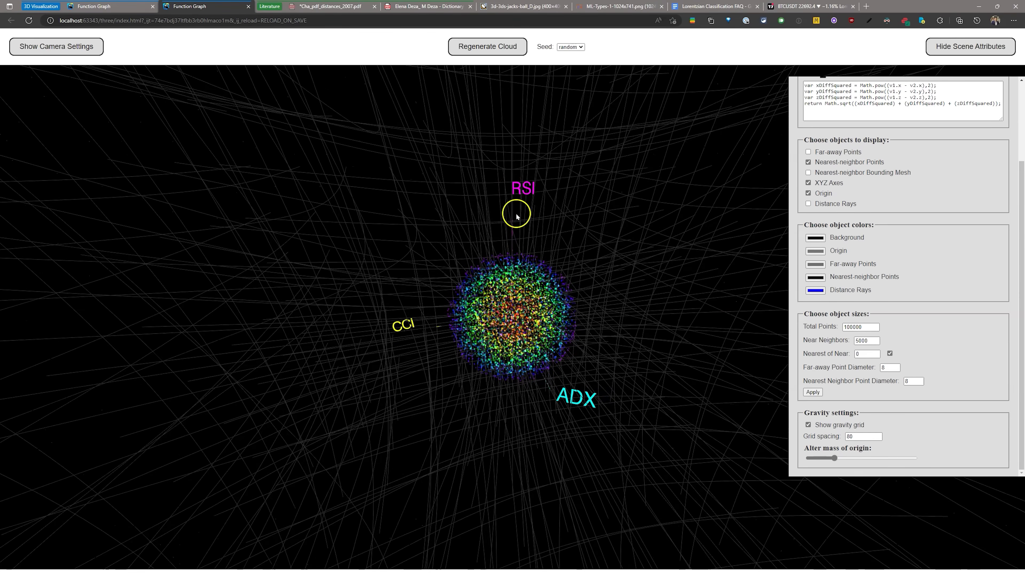
scroll(876, 320, up, 2)
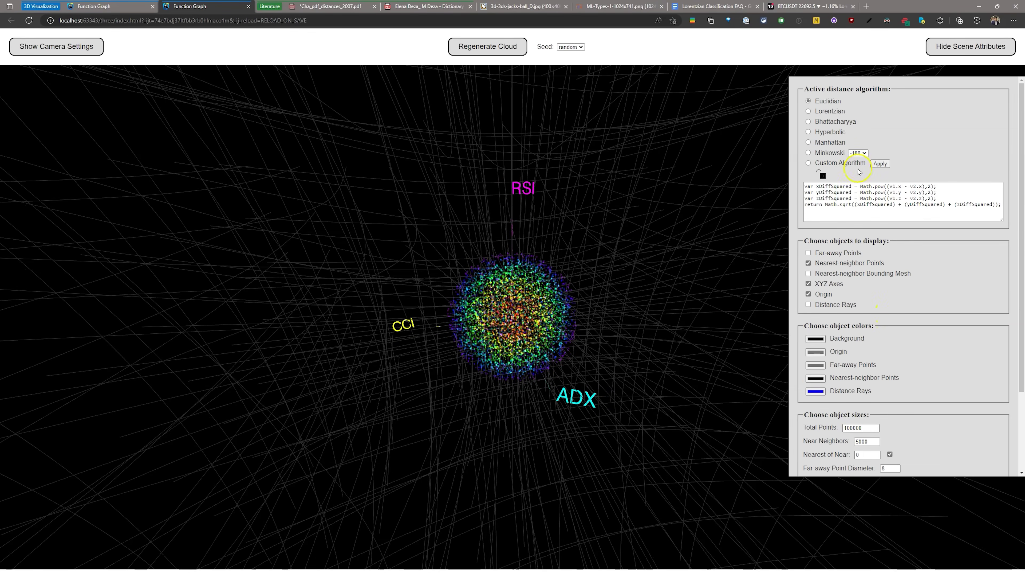
scroll(866, 452, down, 2)
Step: Hide the gravity grid and switch to Lorentzian distance, inspecting the cross-shaped cloud
click(808, 424)
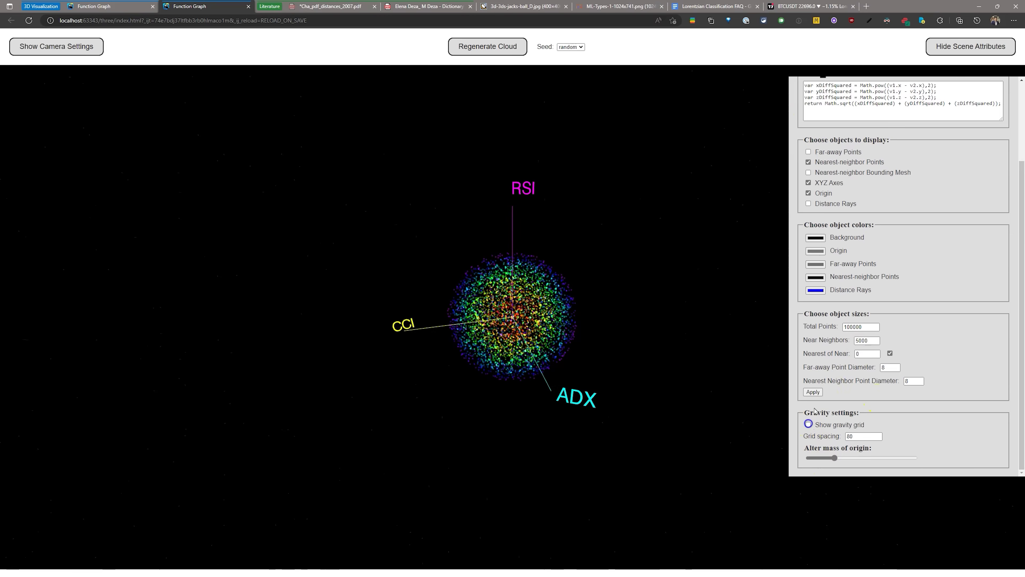
scroll(848, 114, up, 2)
click(809, 112)
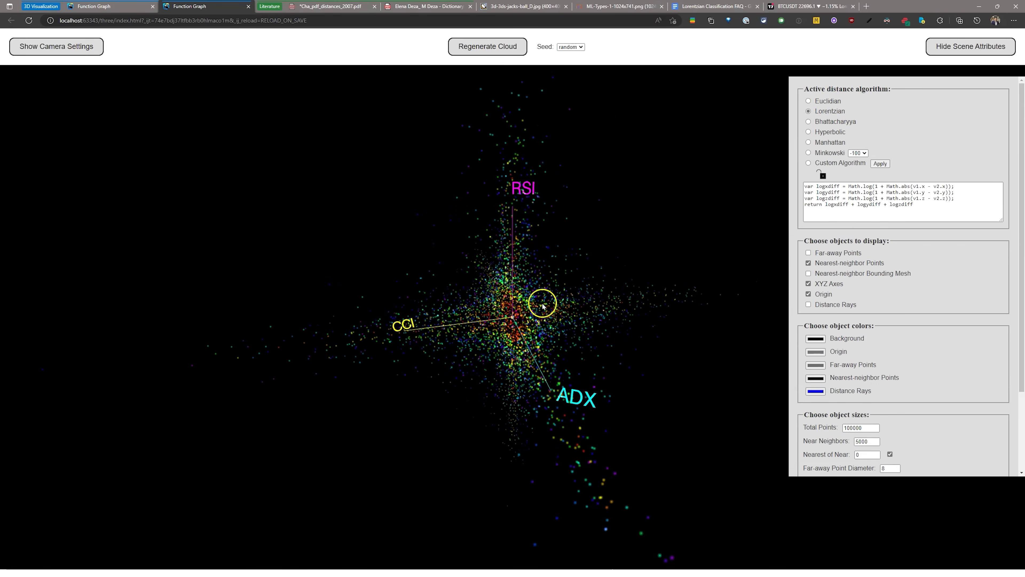
scroll(505, 321, down, 2)
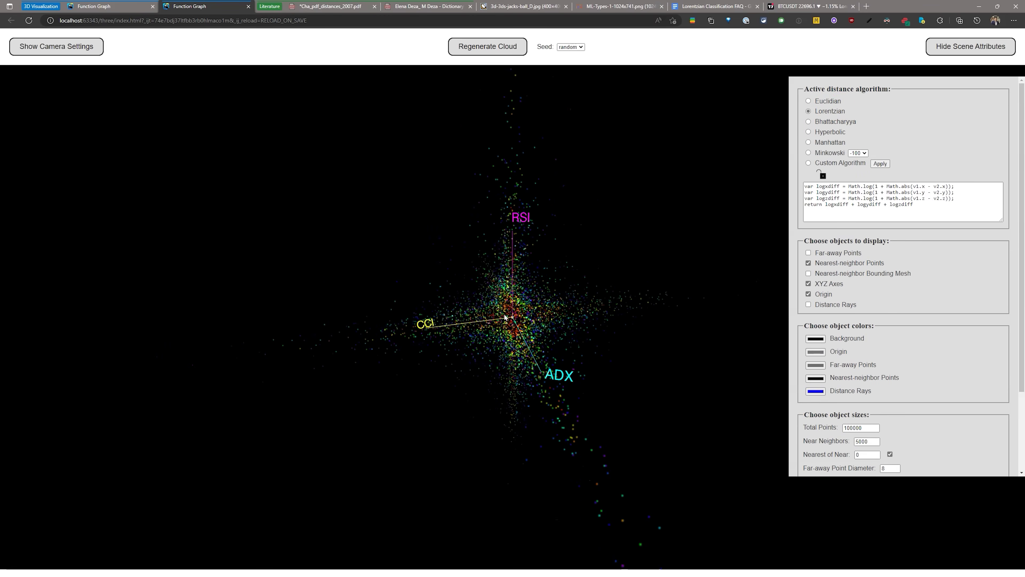
scroll(507, 317, up, 5)
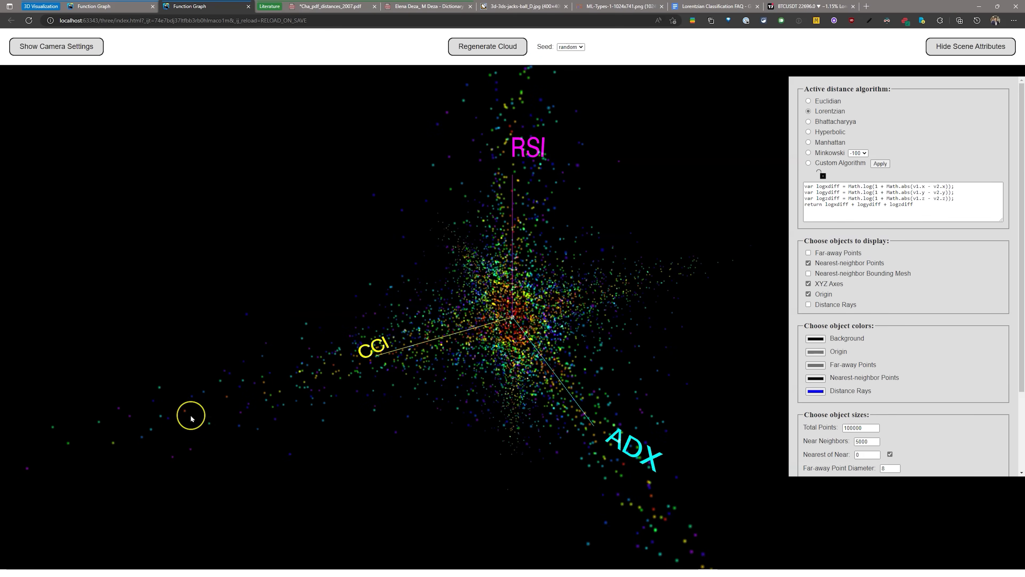
scroll(191, 418, up, 3)
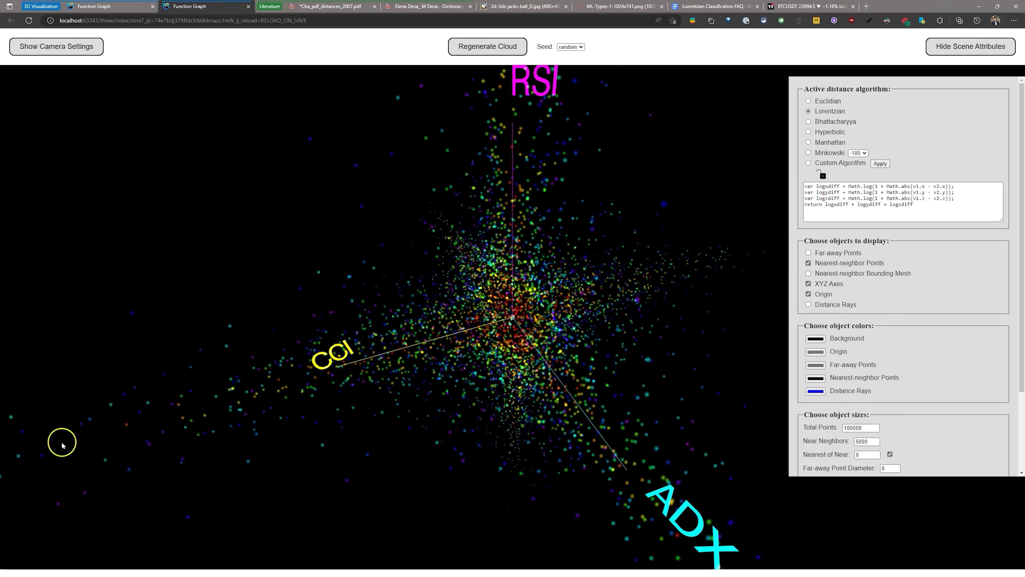
scroll(428, 376, up, 6)
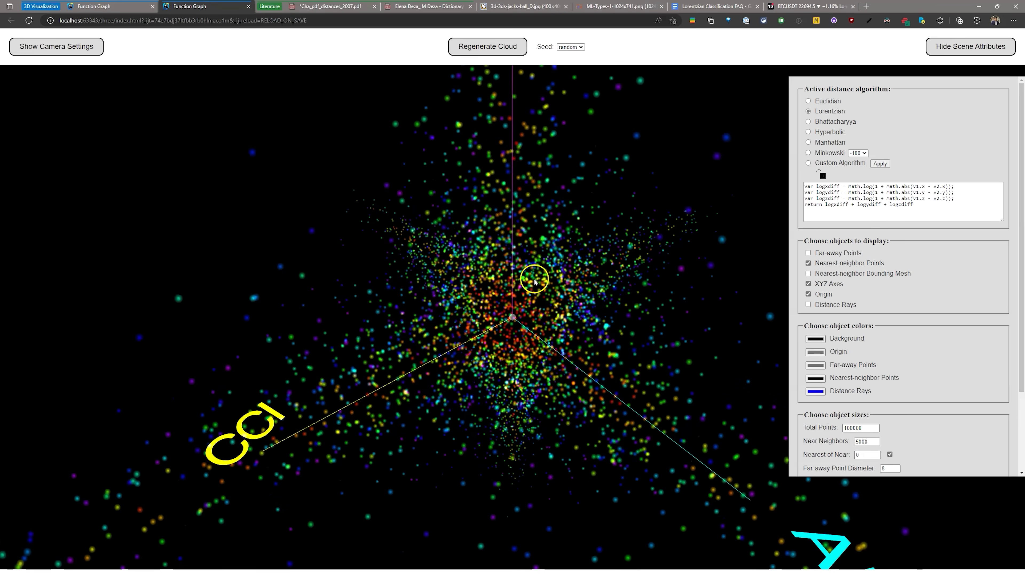
scroll(227, 503, down, 4)
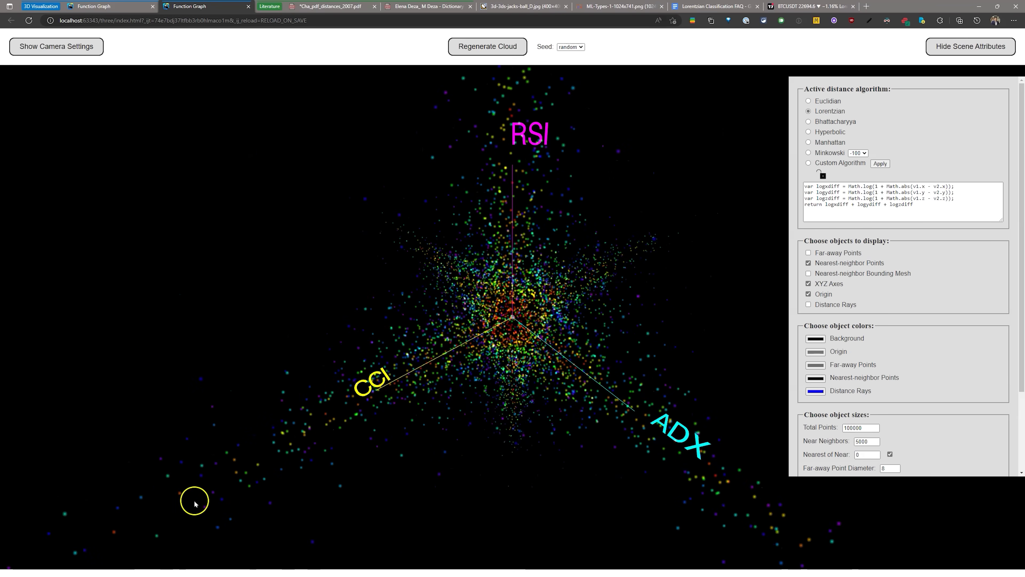
drag(298, 474, 299, 477)
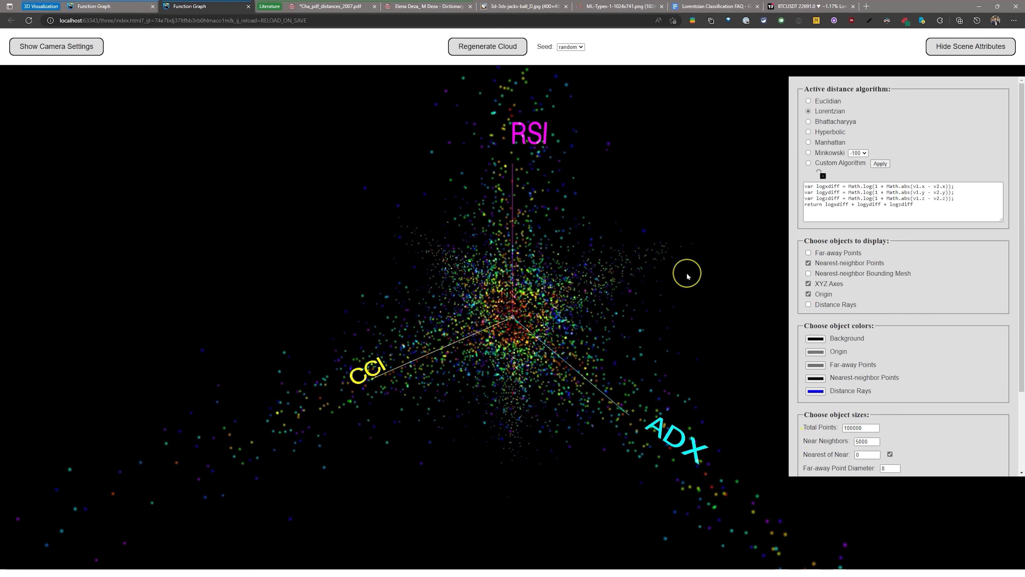
Step: On the other Function Graph page, set the small cloud to Lorentzian and rotate it
click(122, 7)
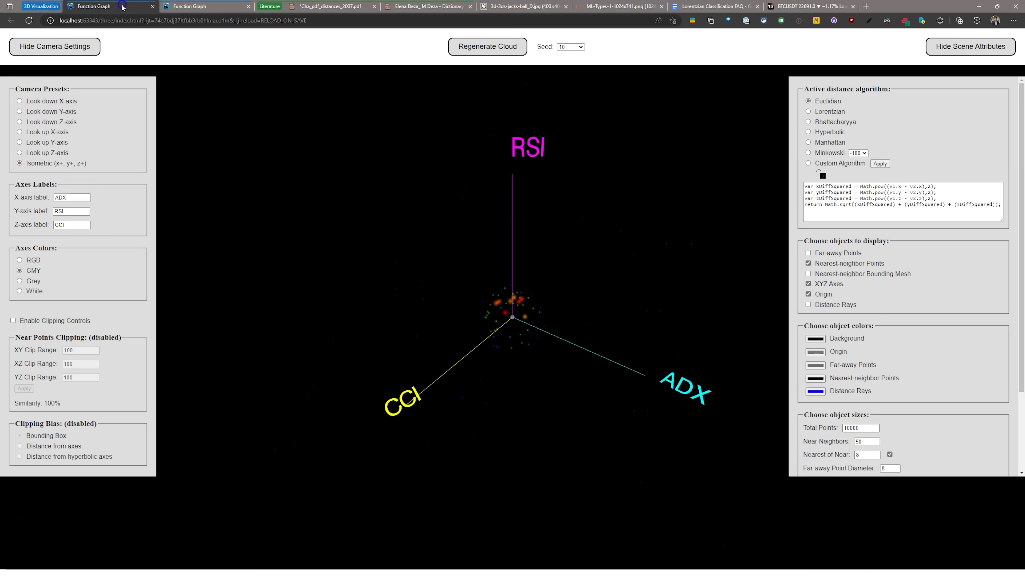
drag(574, 328, 499, 309)
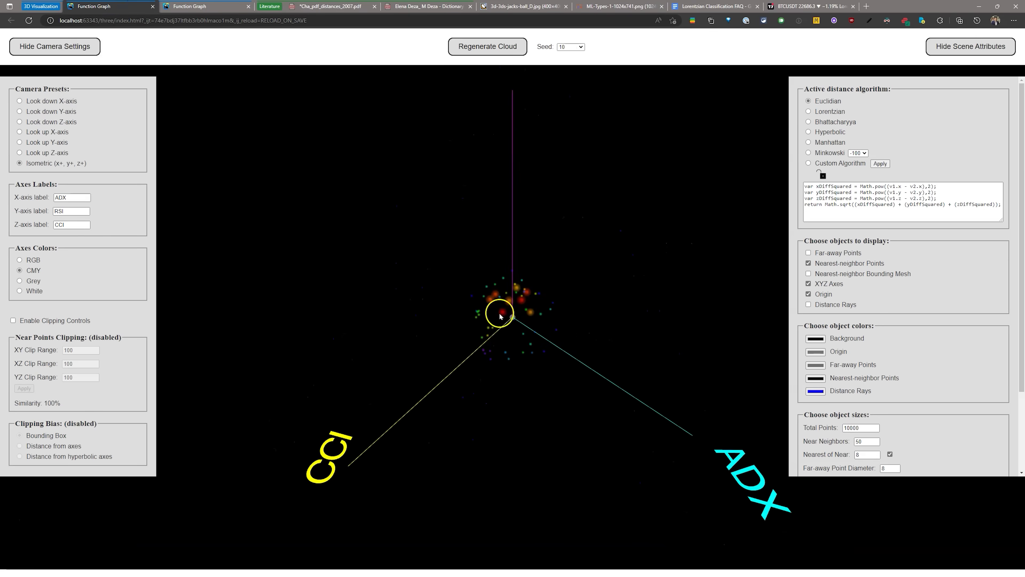
click(808, 113)
drag(652, 297, 663, 328)
drag(487, 345, 526, 365)
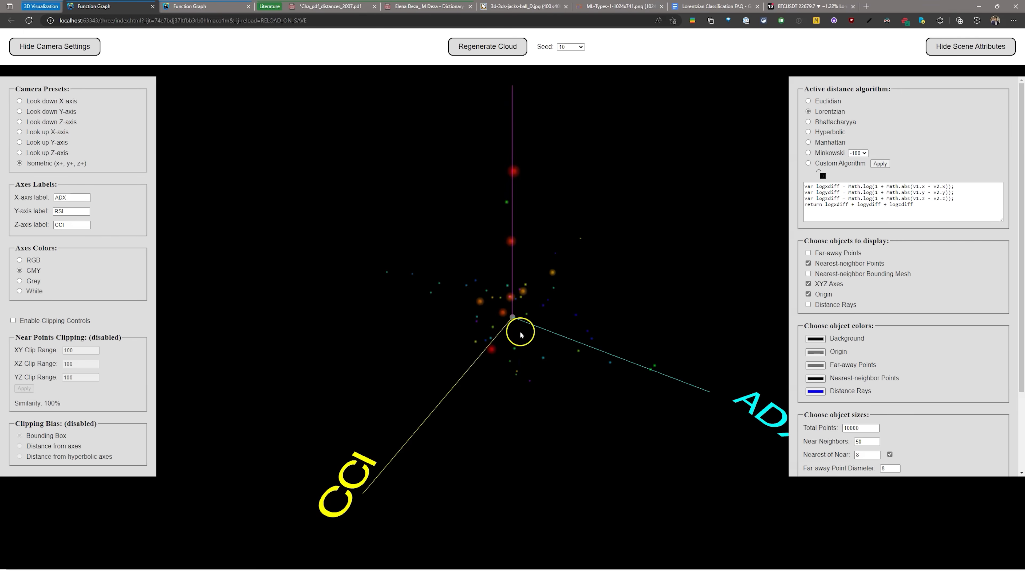
Step: Compare the Euclidean layout, then return to Lorentzian distance and zoom out
click(813, 102)
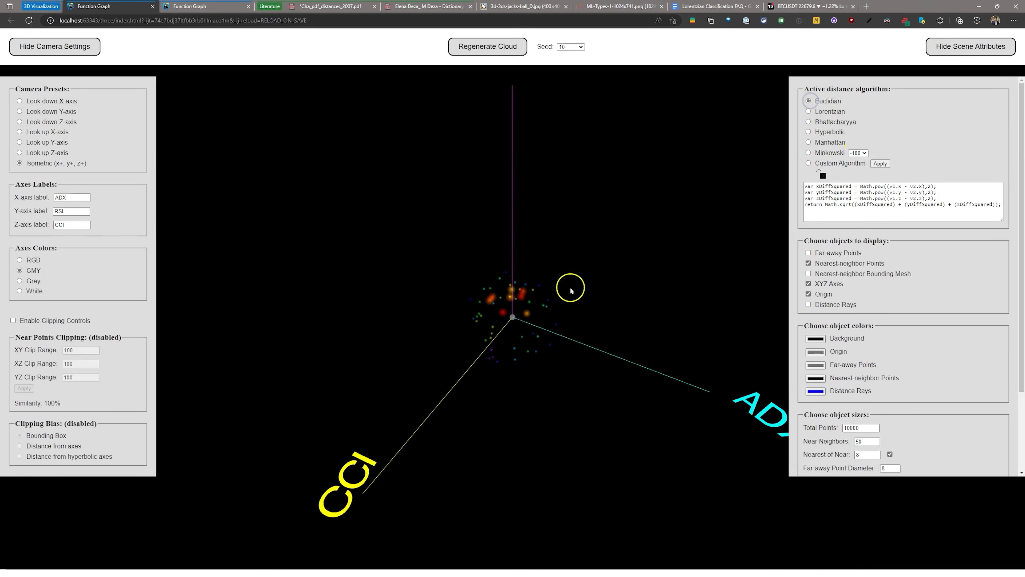
drag(567, 289, 531, 313)
scroll(508, 307, up, 6)
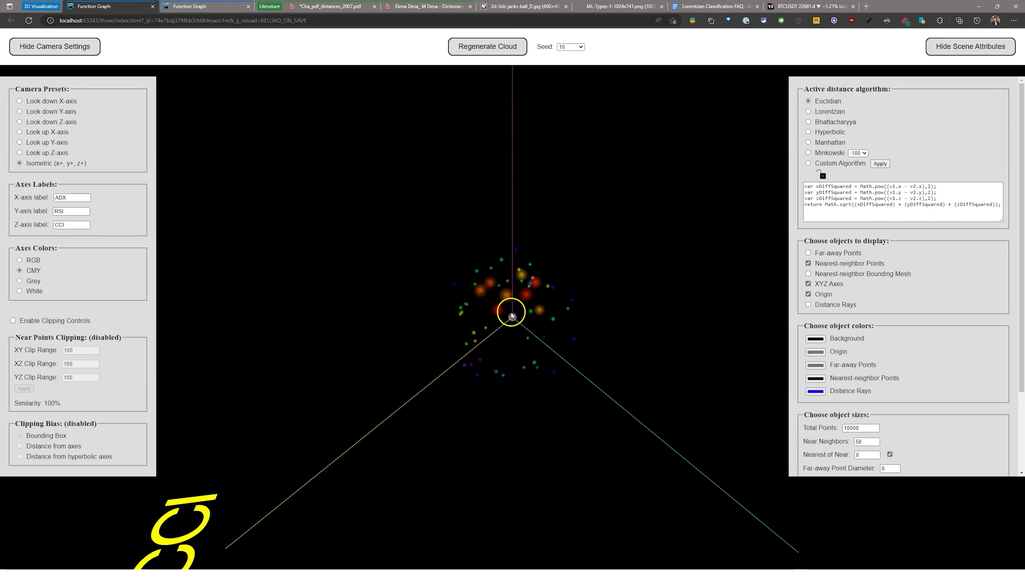
drag(550, 305, 519, 314)
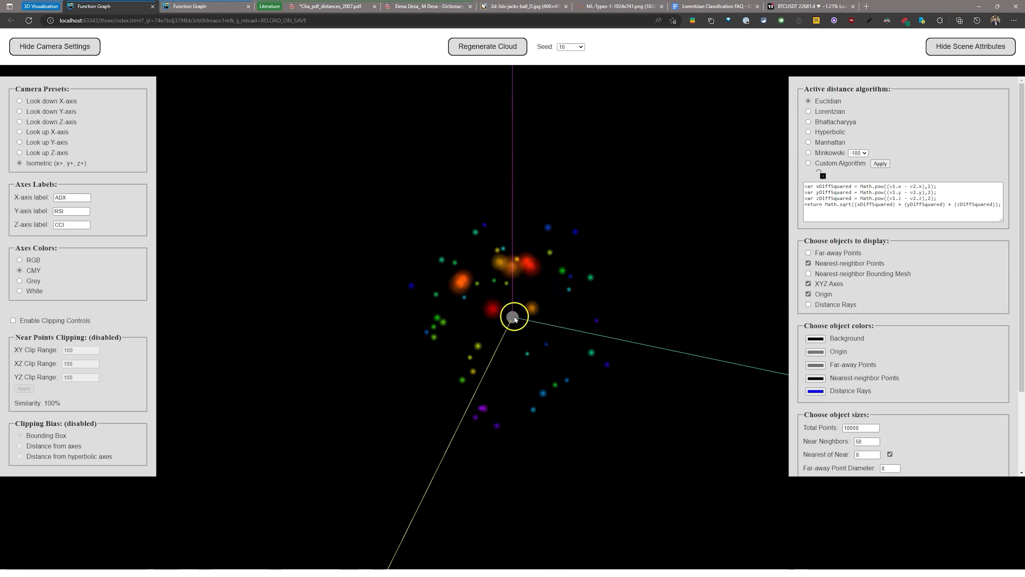
click(809, 111)
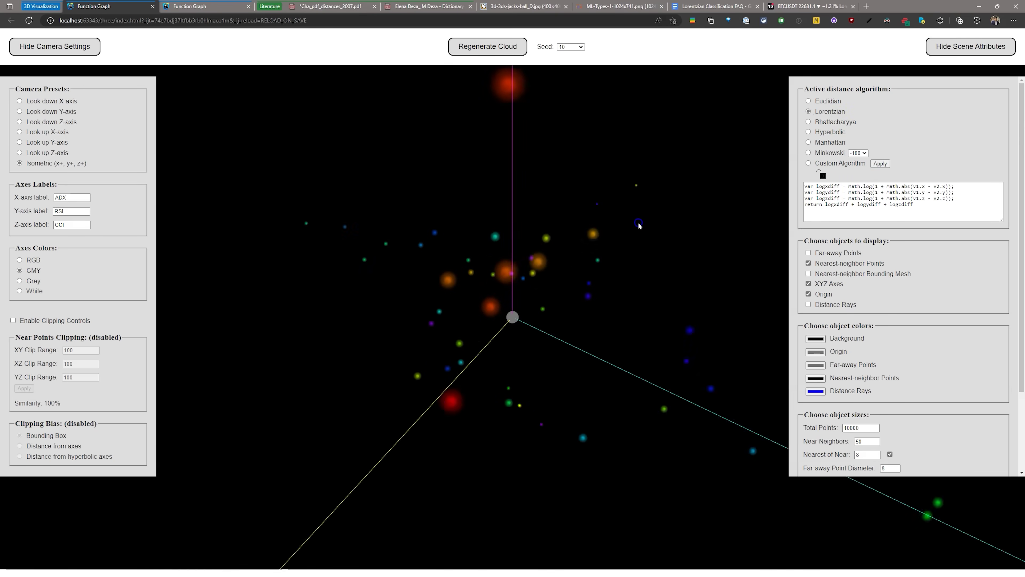
scroll(605, 239, down, 5)
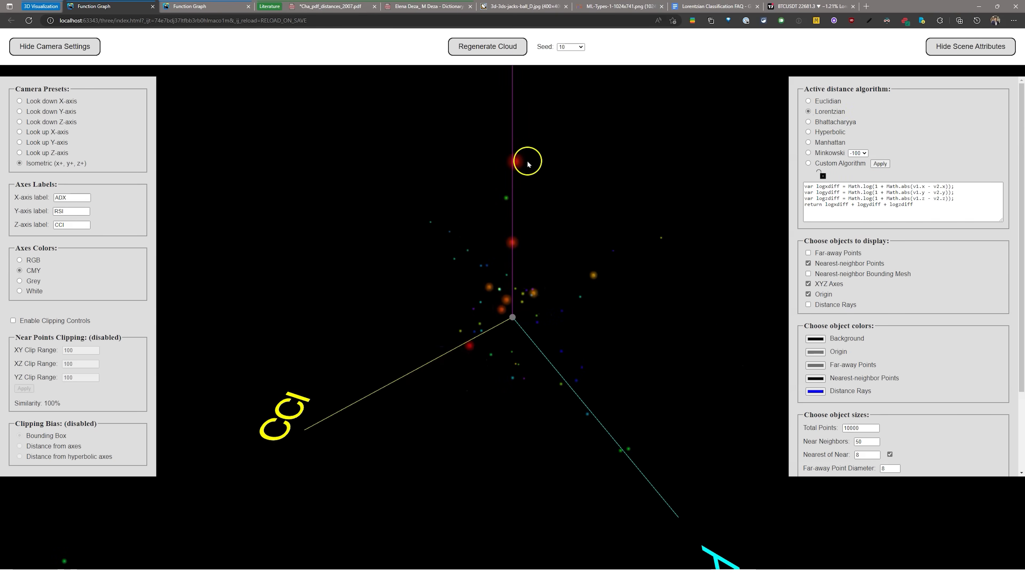
scroll(517, 179, down, 5)
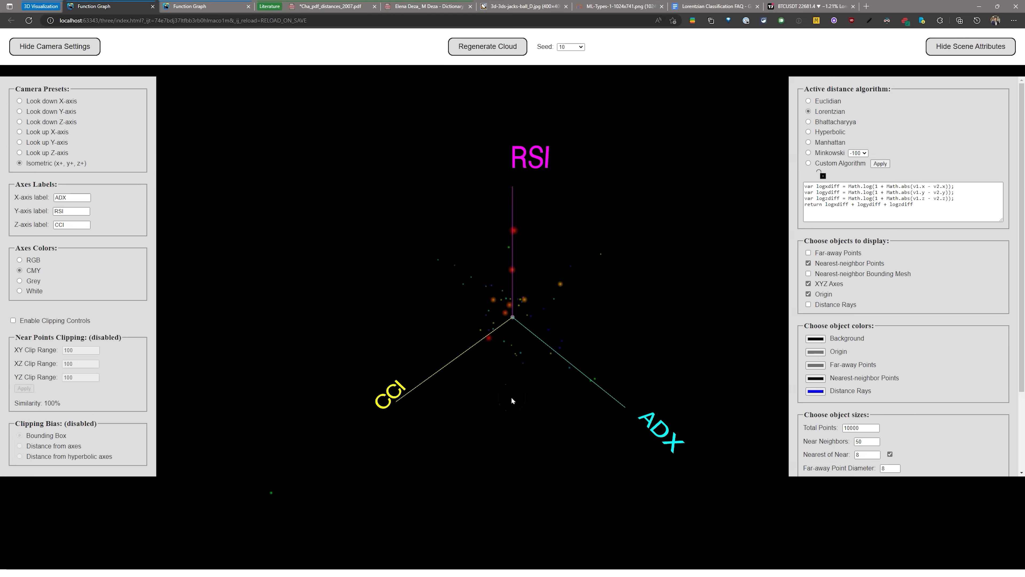
drag(512, 401, 554, 412)
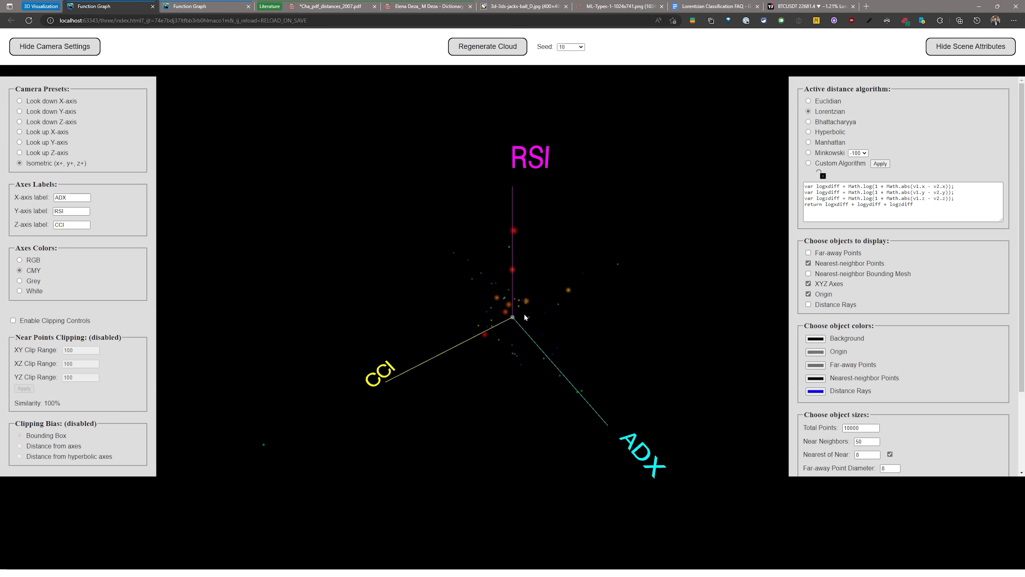
drag(525, 317, 597, 334)
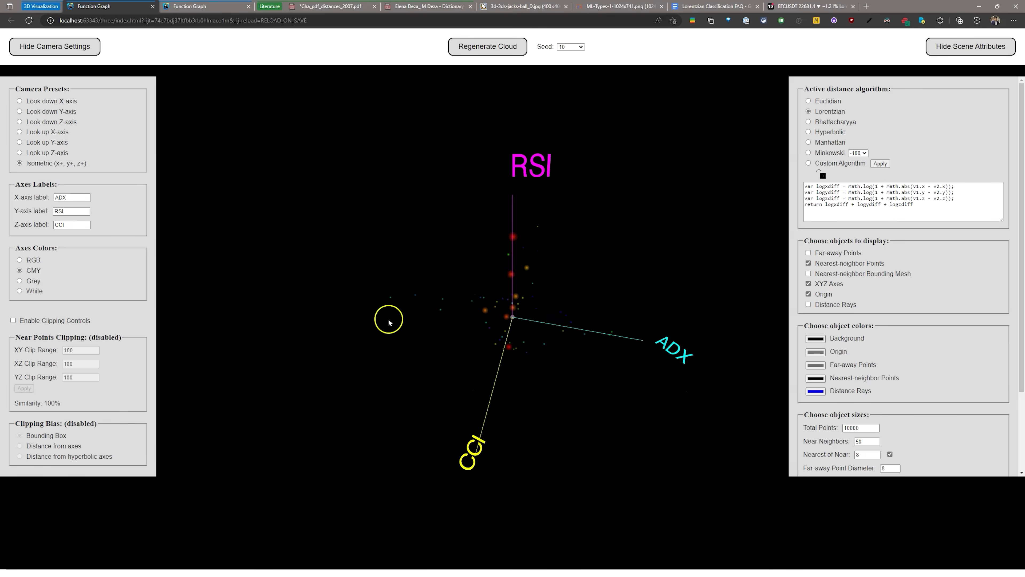
drag(524, 316, 497, 312)
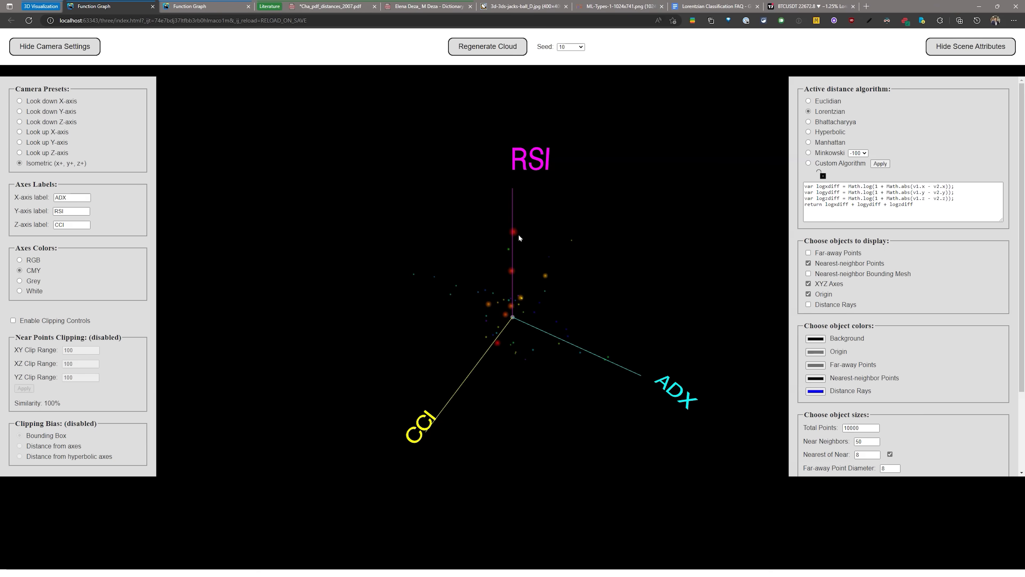
click(523, 270)
Step: Bring up the Lorentzian Classification inputs and locate the Feature Count setting
click(519, 277)
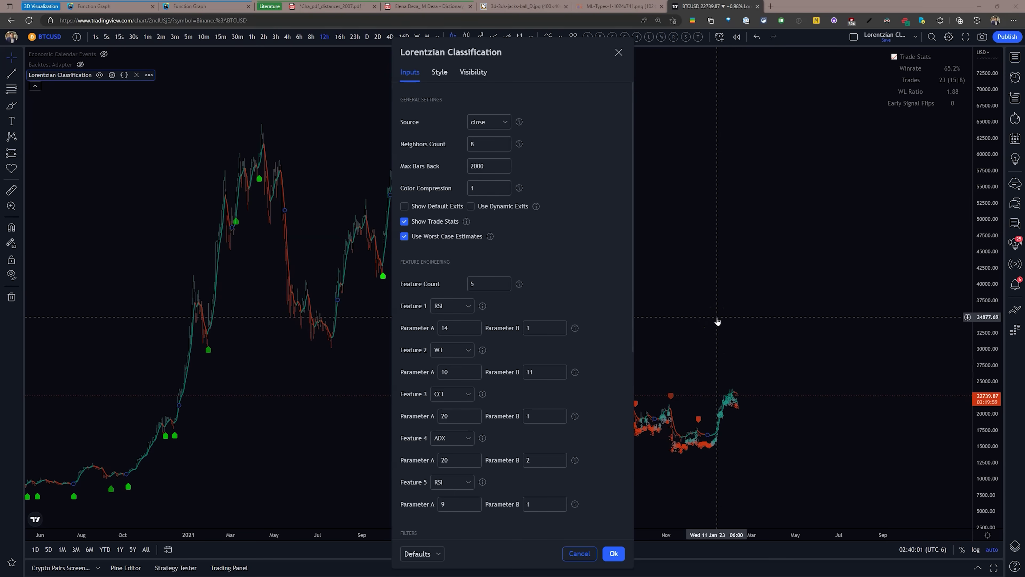
click(719, 302)
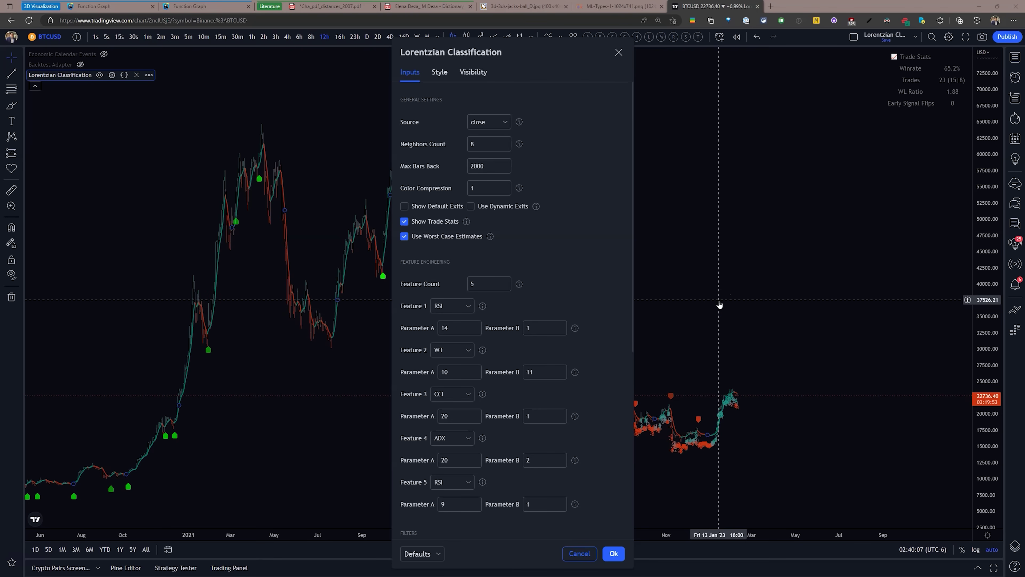
click(720, 298)
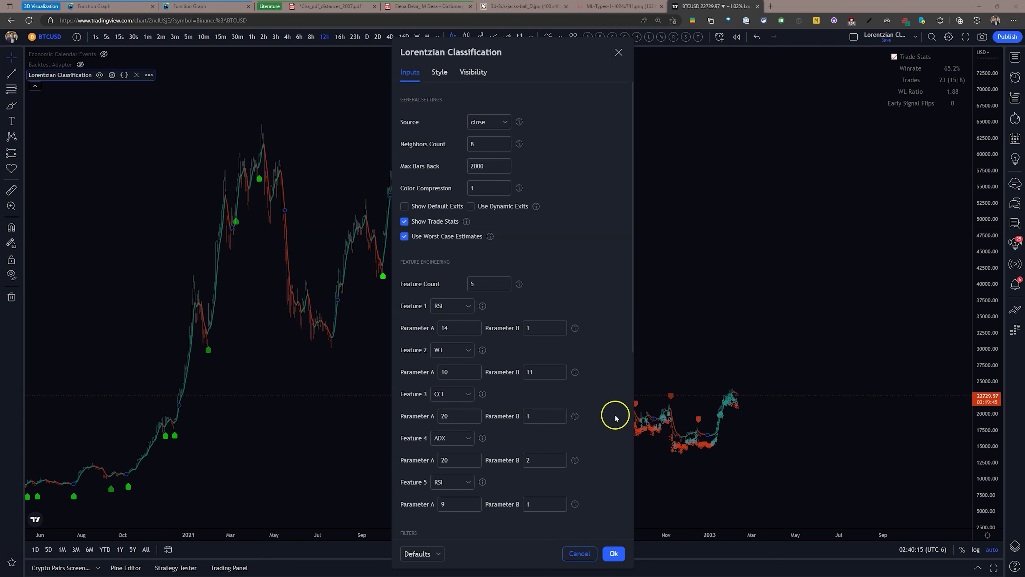
scroll(638, 416, down, 3)
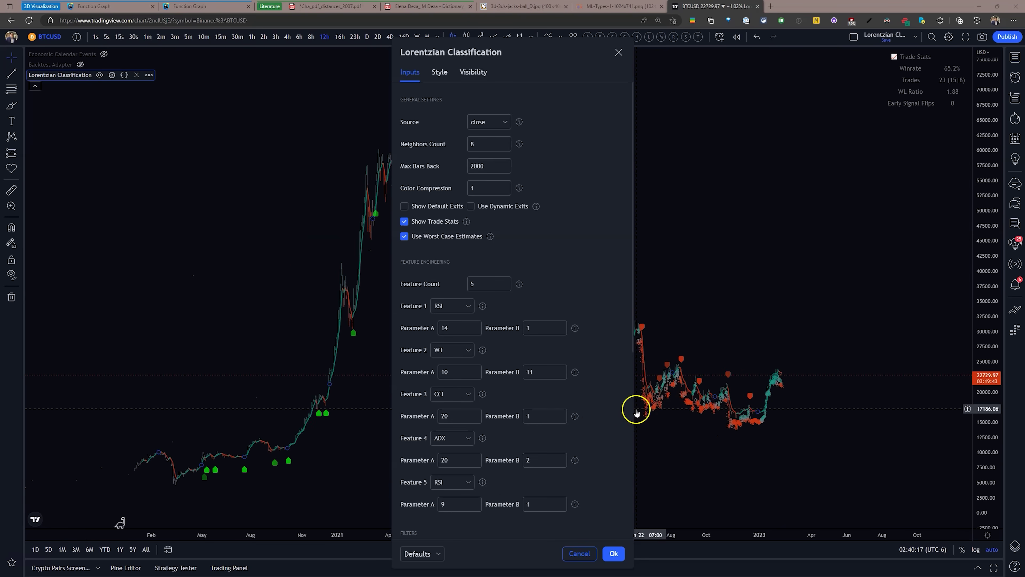
scroll(634, 412, up, 3)
scroll(635, 391, up, 1)
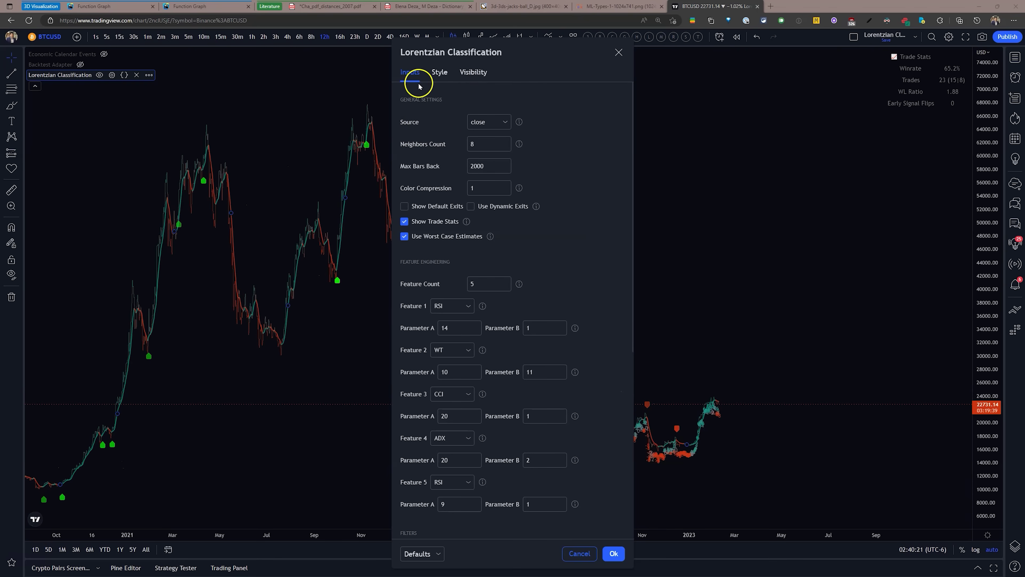
scroll(427, 129, down, 3)
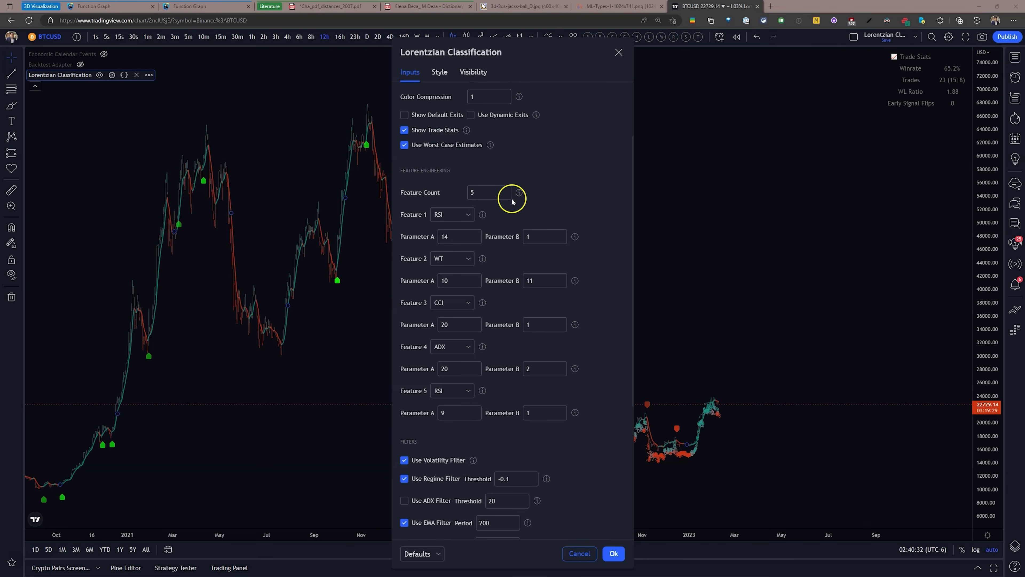
mouse_move(500, 197)
click(481, 192)
Step: Lower Feature Count and make Feature 2 RSI with Parameter A 14 and Parameter B 1
click(505, 197)
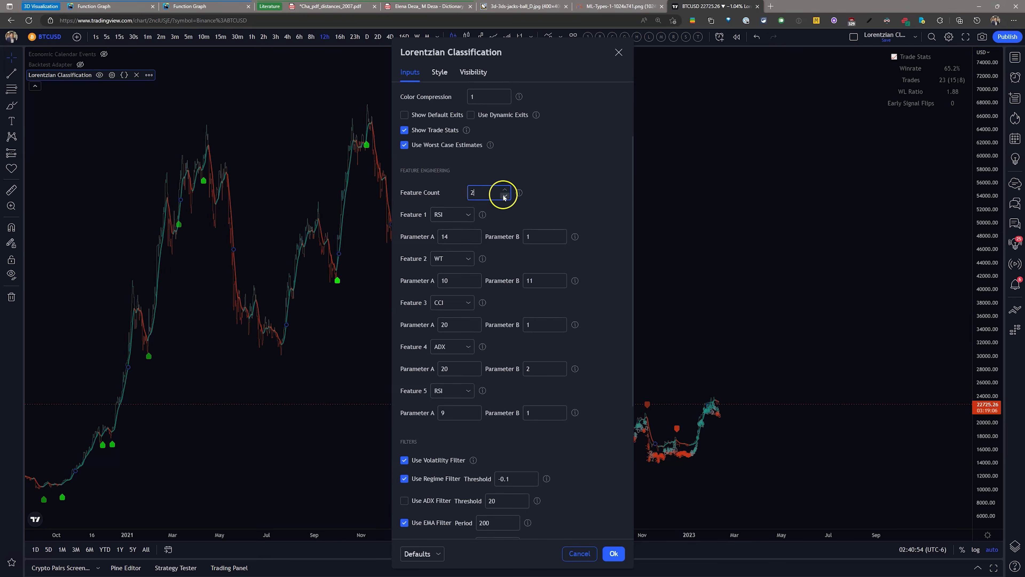
click(505, 196)
click(505, 196)
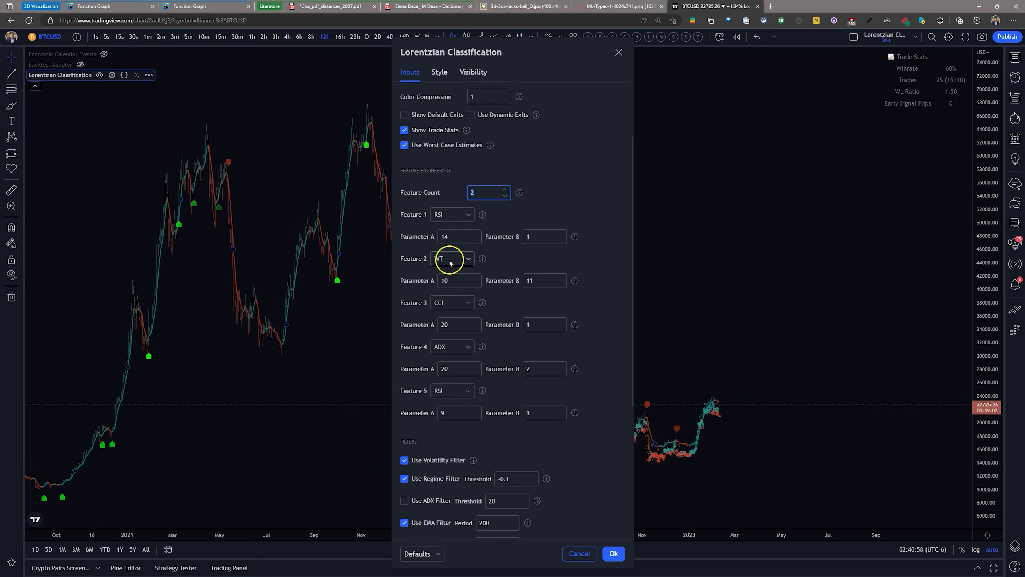
click(458, 259)
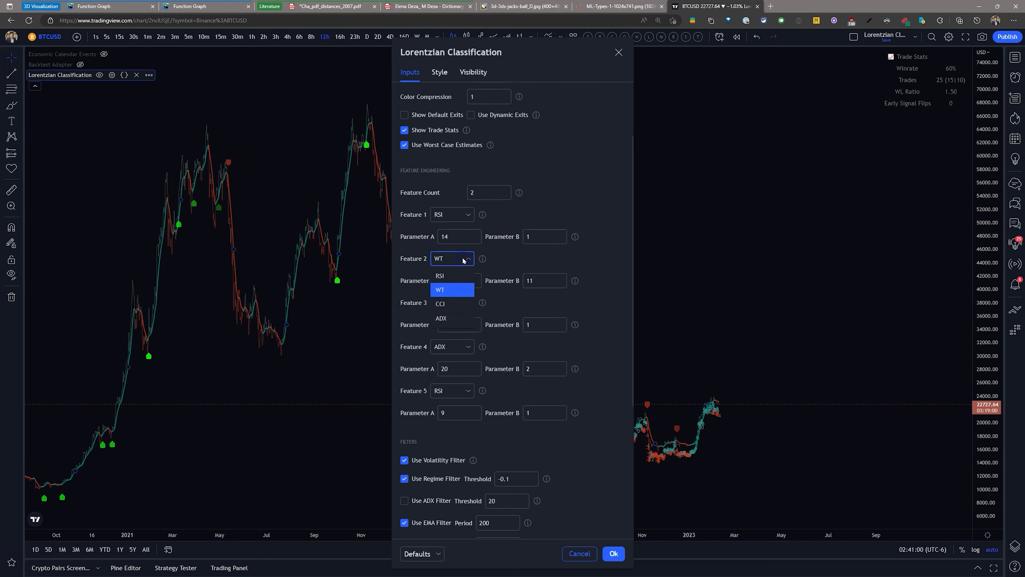
click(452, 276)
click(461, 281)
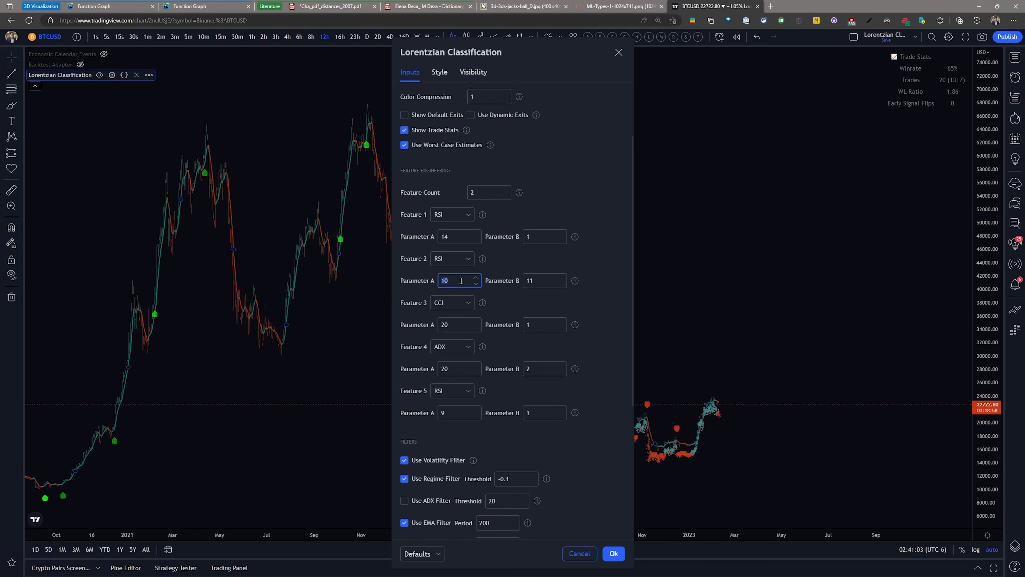
key(BackSpace)
text(4)
double_click(537, 280)
text(1)
click(600, 269)
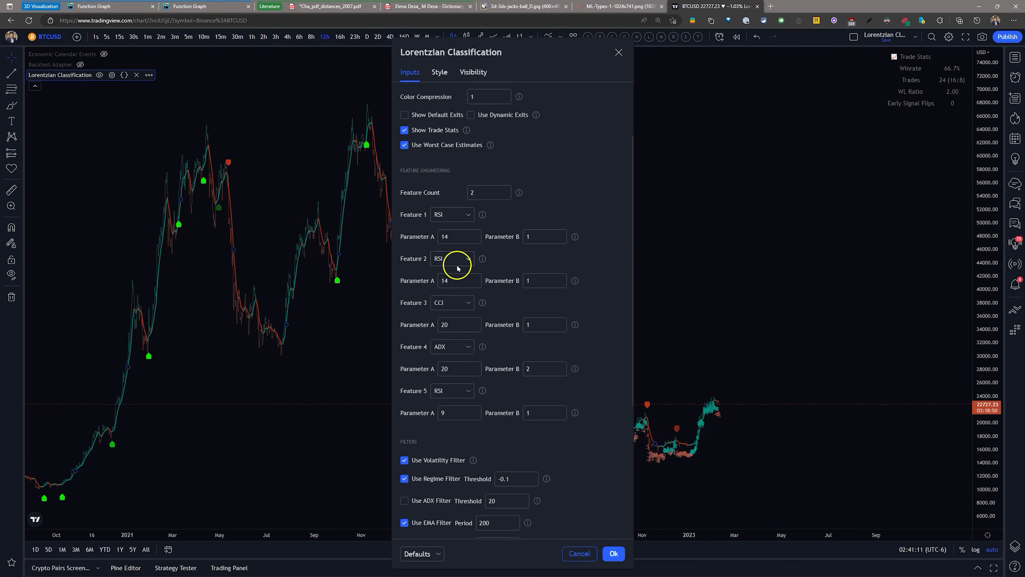
Step: Recheck the Feature 2 choices and readjust Feature Count to 3
click(469, 259)
click(507, 190)
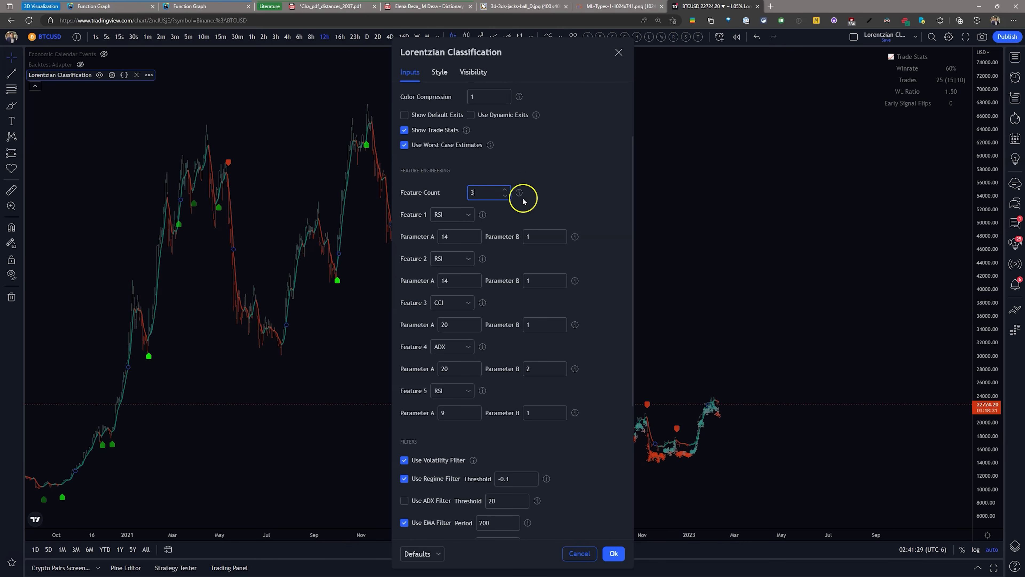
scroll(455, 174, down, 2)
scroll(456, 174, up, 2)
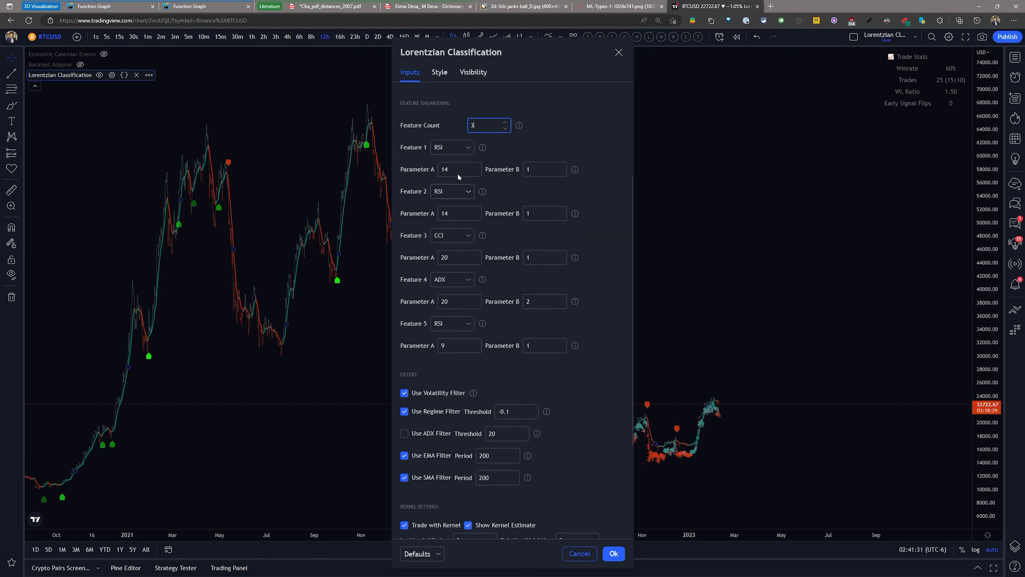
click(448, 177)
scroll(448, 176, down, 4)
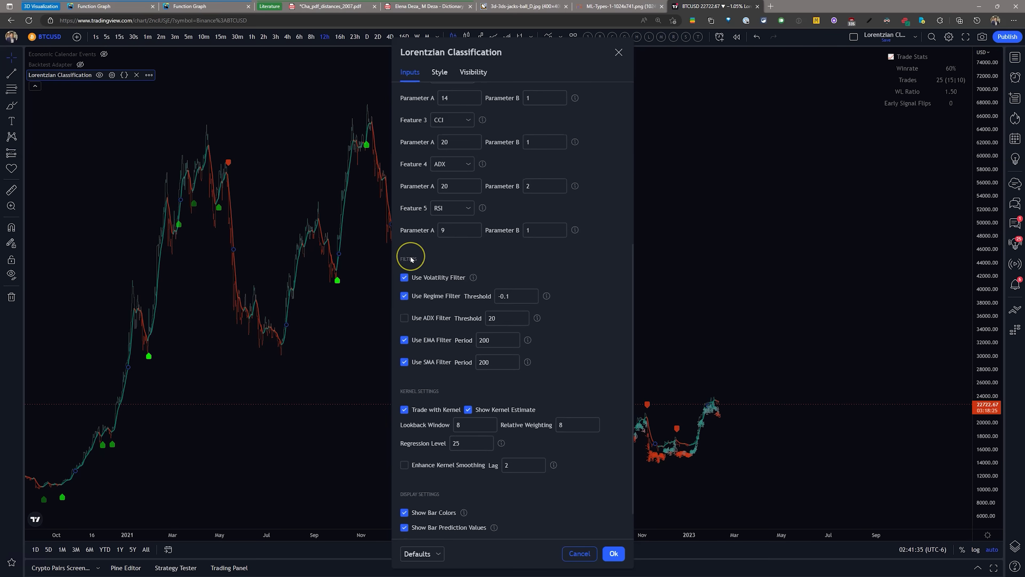
Step: Reset all Lorentzian Classification inputs to their defaults via Reset settings
click(420, 553)
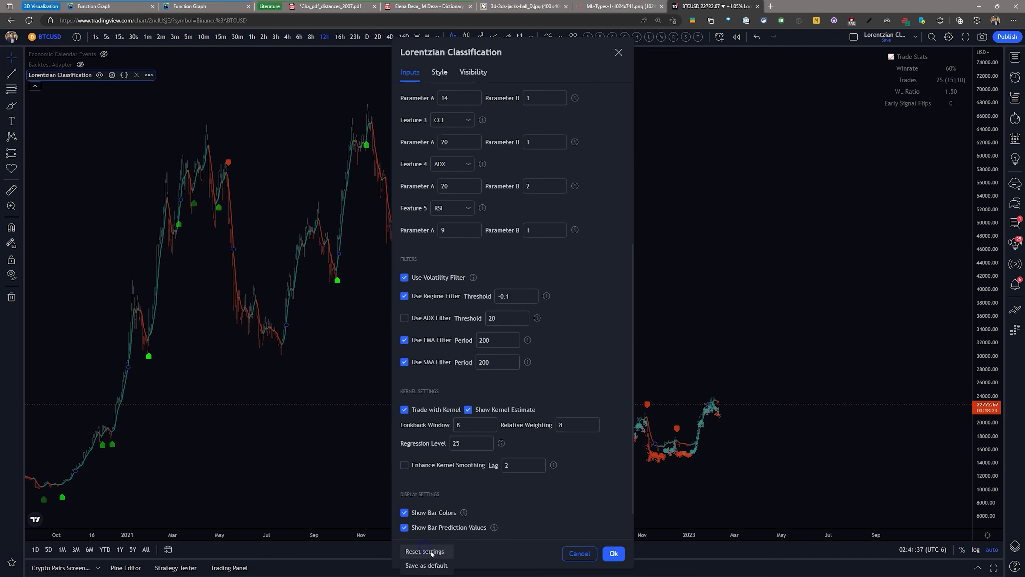
click(428, 565)
scroll(579, 311, up, 6)
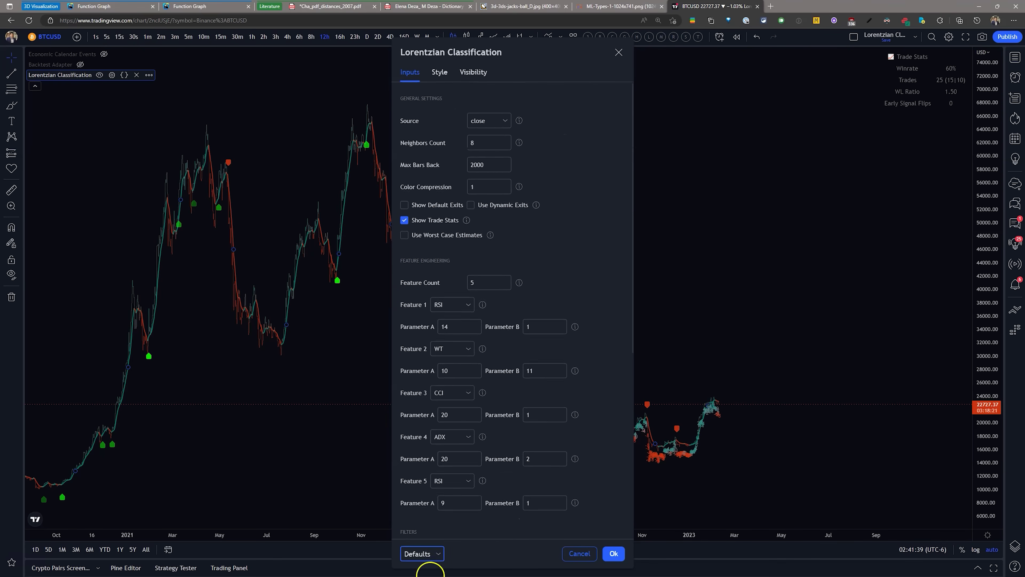
scroll(489, 214, down, 5)
scroll(489, 214, down, 1)
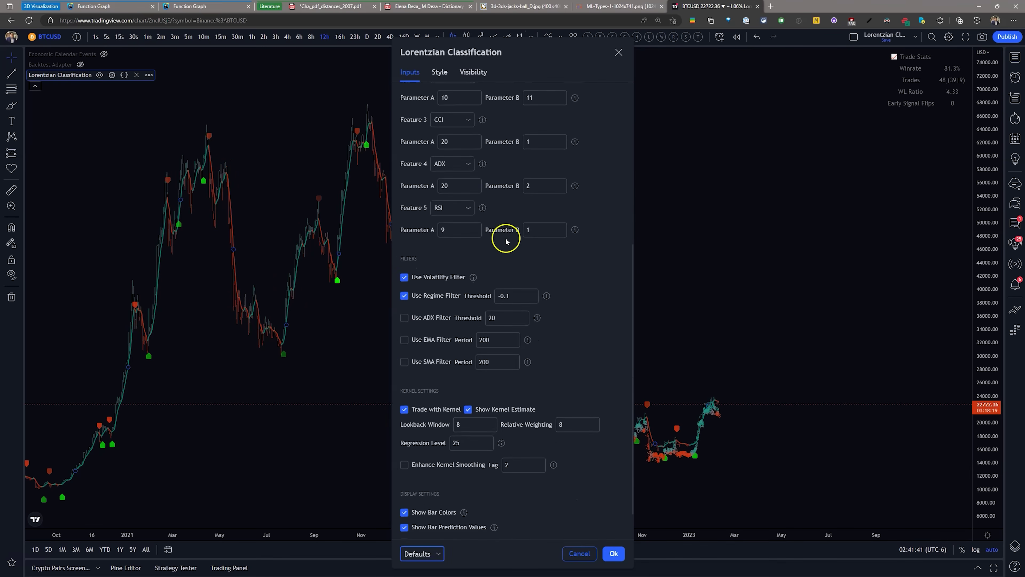
scroll(504, 235, down, 1)
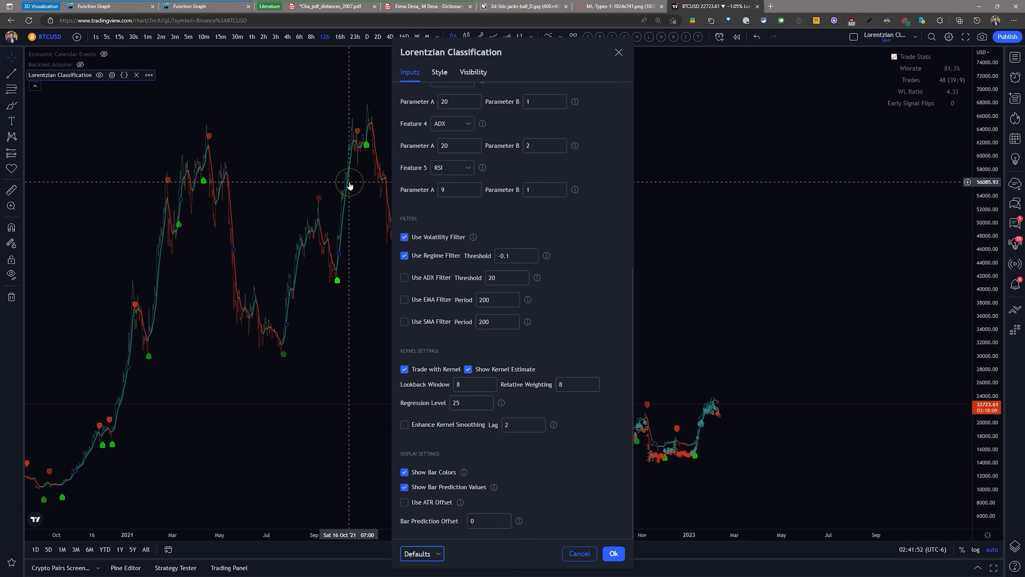
Step: Select the Regime Filter Threshold field for editing
click(514, 255)
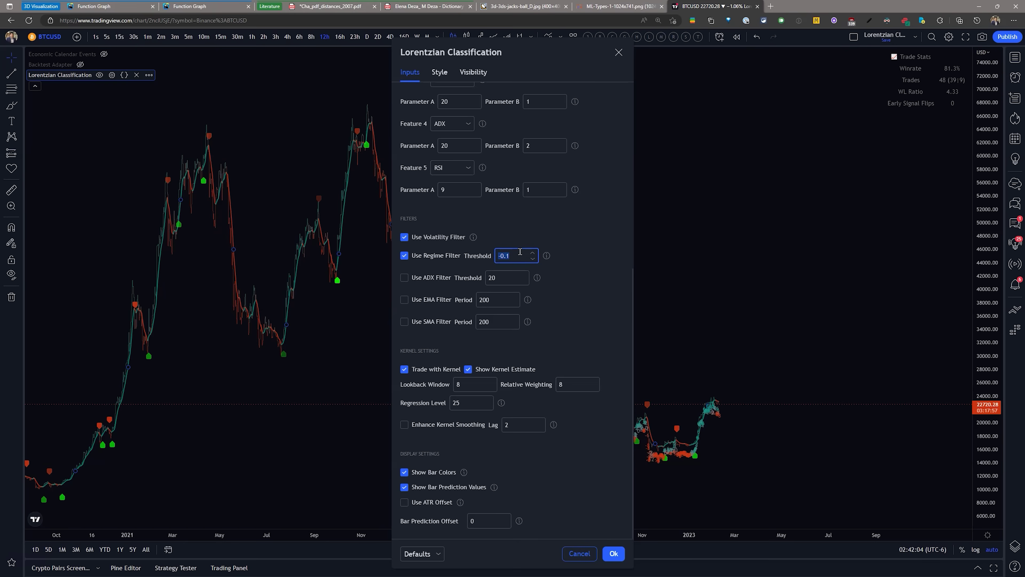
click(520, 229)
click(508, 253)
Step: Move the settings window right of the chart and enter a Regime Filter threshold of -1
drag(519, 52, 803, 113)
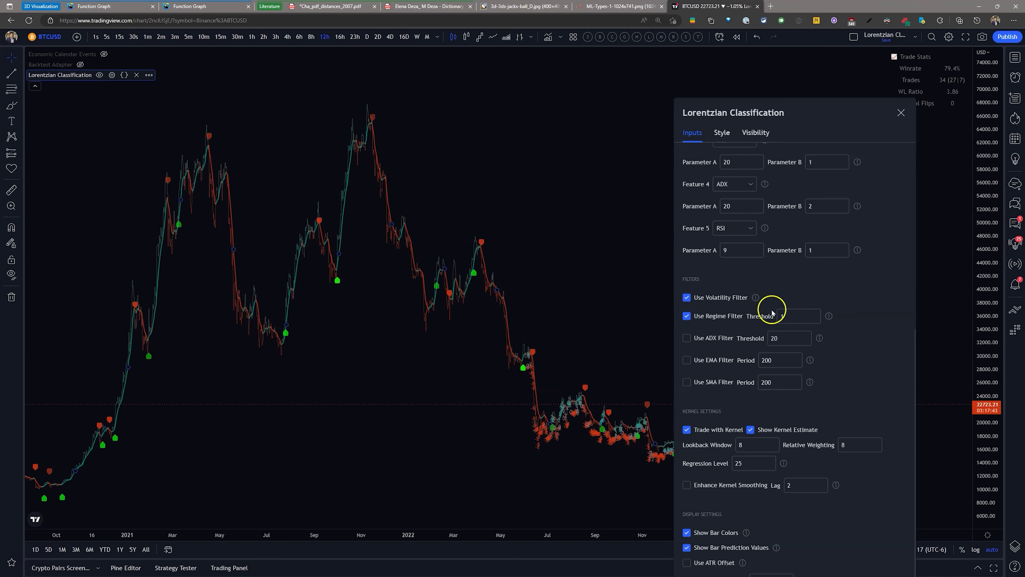
click(801, 316)
text(-1)
click(802, 309)
click(559, 374)
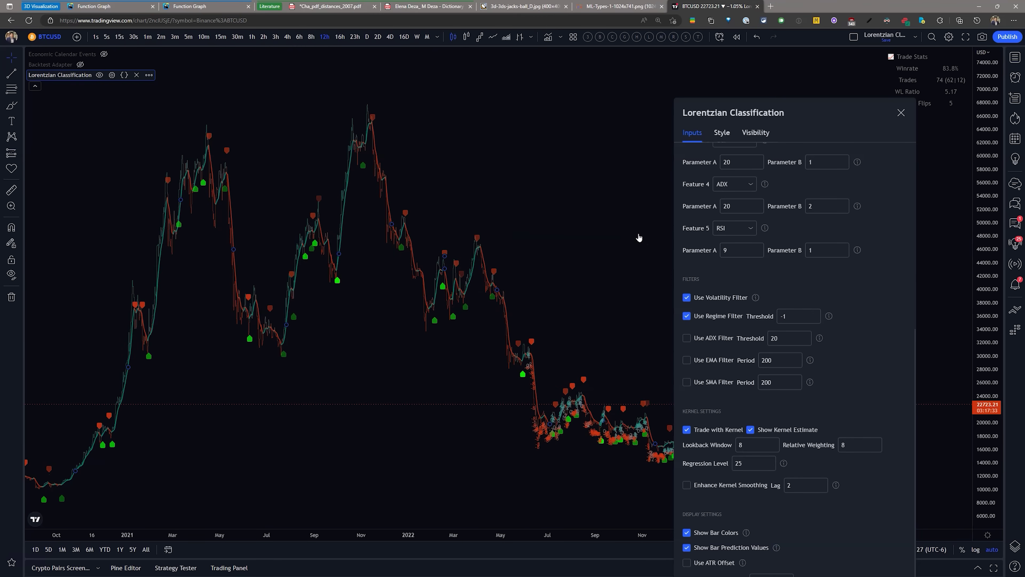
Step: Raise the Regime Filter threshold to 0.2, then untick Use Regime Filter
click(792, 317)
click(862, 287)
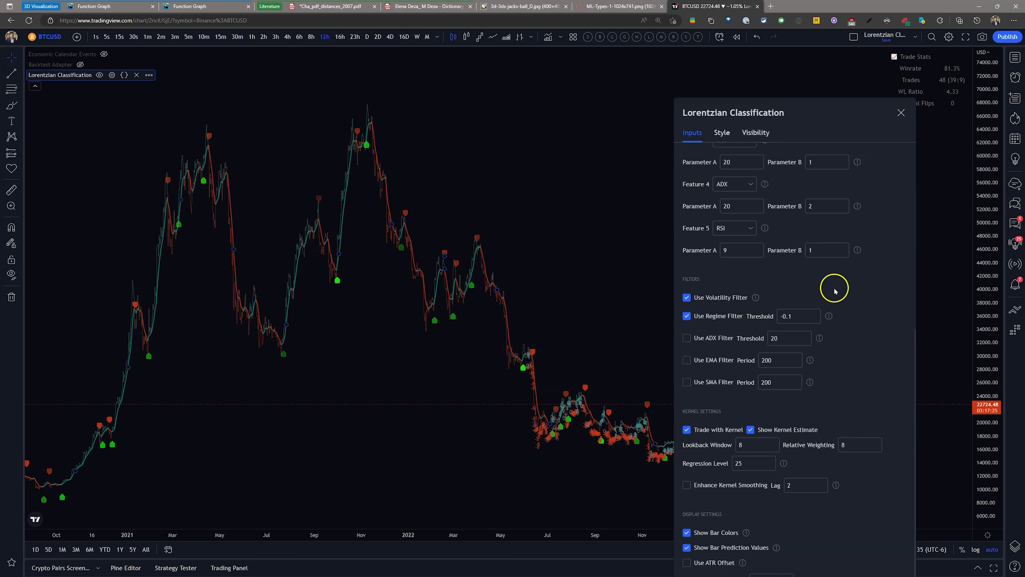
click(815, 315)
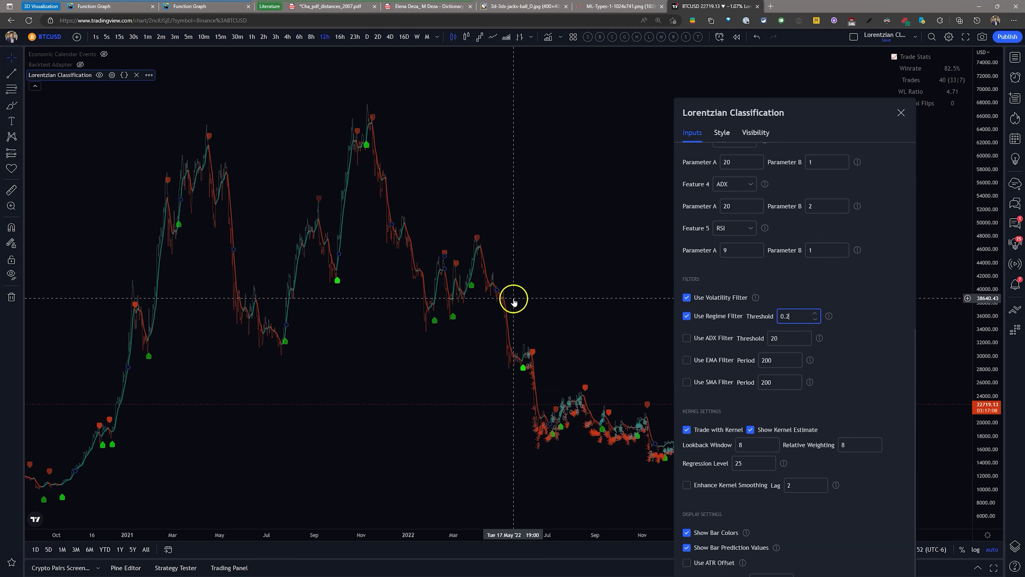
click(687, 316)
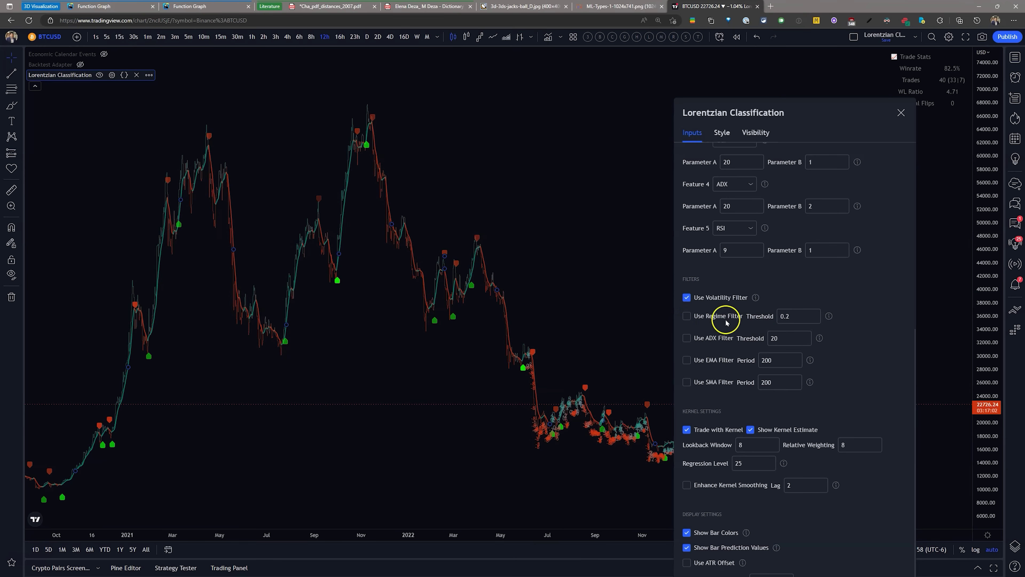
Step: Re-enable the regime filter at threshold 0.1 and switch on the ADX filter
click(692, 318)
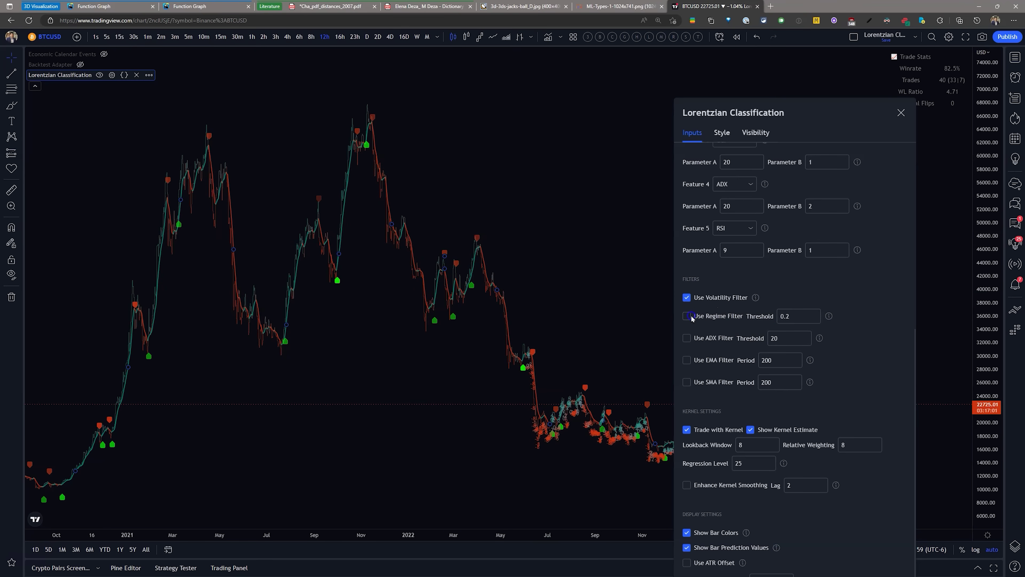
click(815, 320)
text(.1)
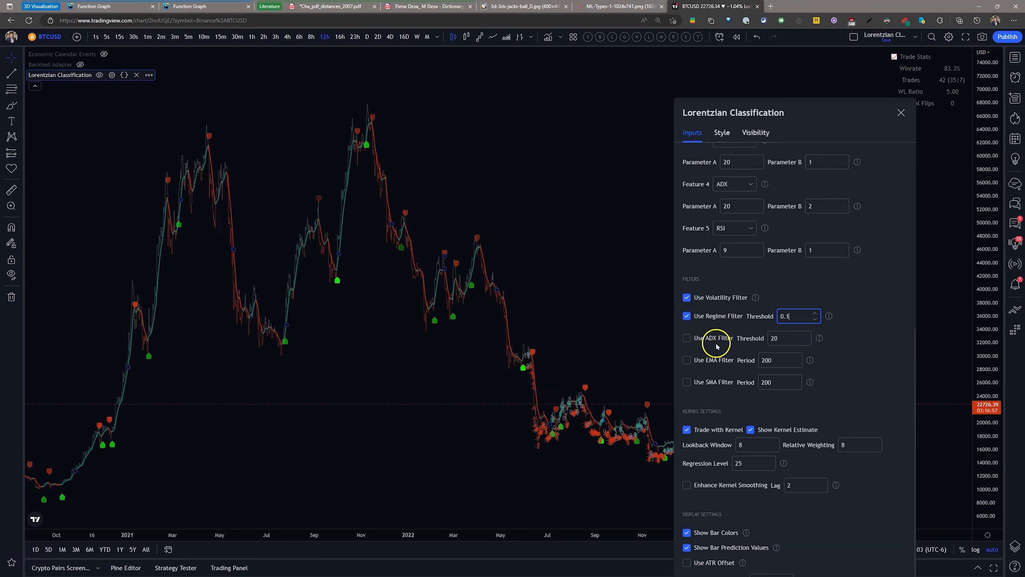
click(687, 338)
click(687, 318)
click(687, 317)
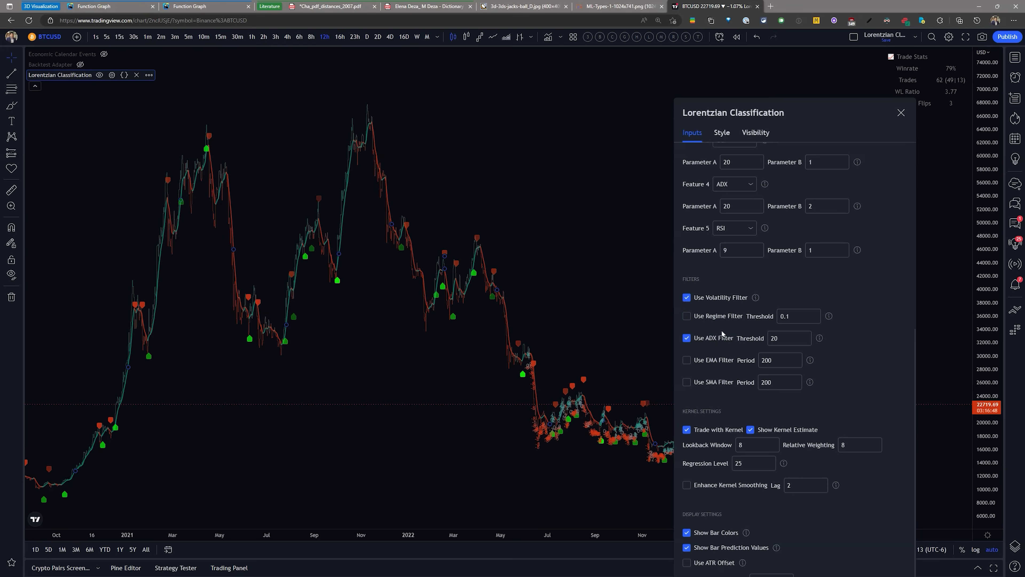
Step: Raise the ADX threshold to 22, then turn ADX off and try the EMA and SMA filters
click(727, 320)
click(806, 335)
click(806, 337)
click(687, 338)
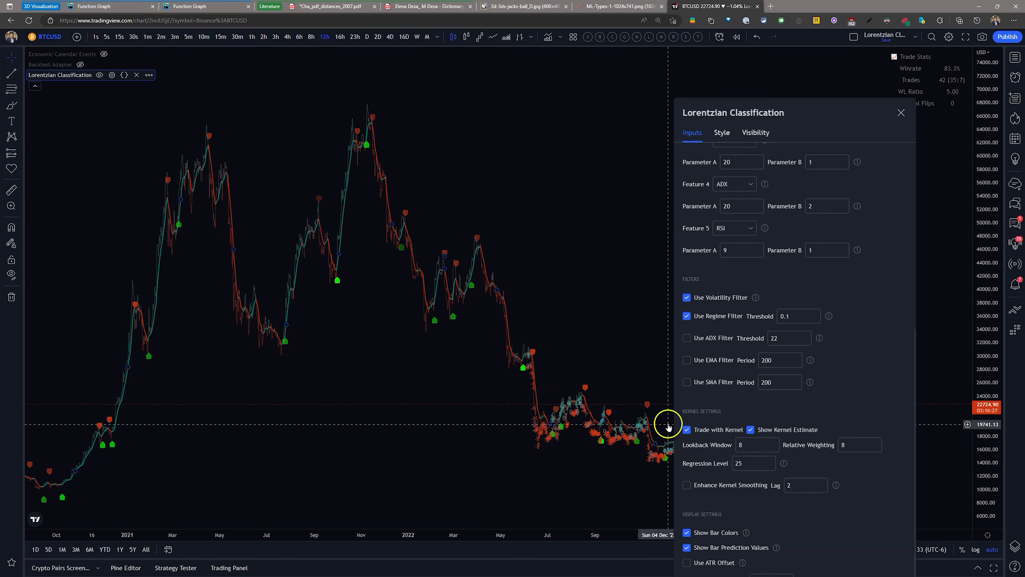
click(687, 361)
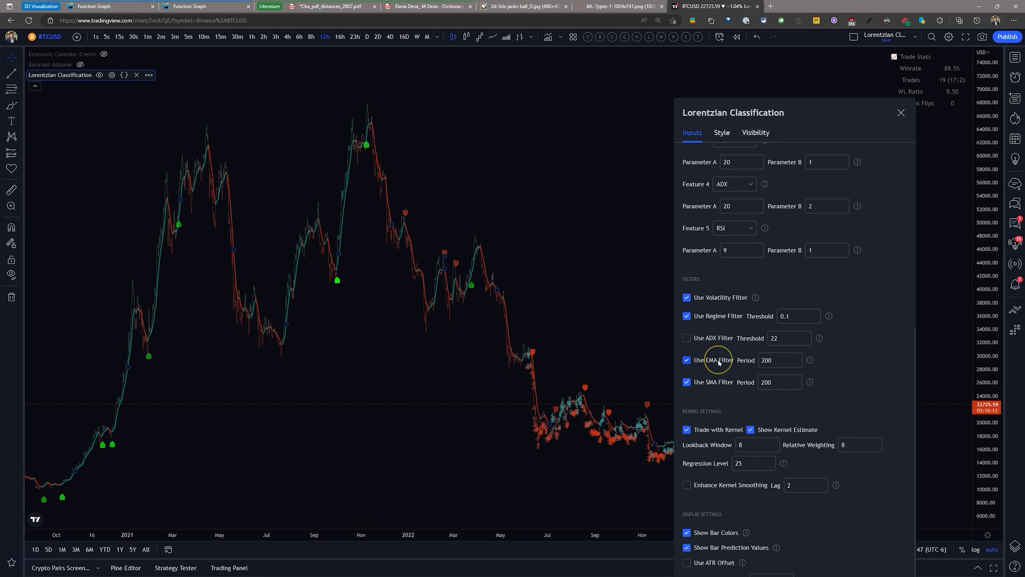
click(687, 360)
click(727, 378)
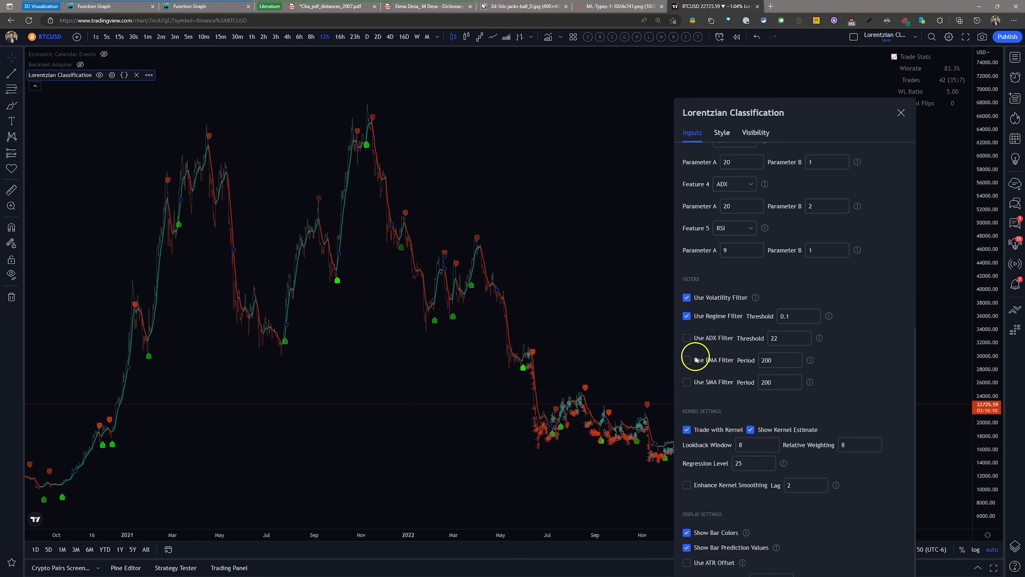
Step: Tick Trade with Kernel, try Relative Weighting 0.1, and edit the Lookback Window value
click(779, 363)
click(687, 430)
scroll(522, 289, up, 8)
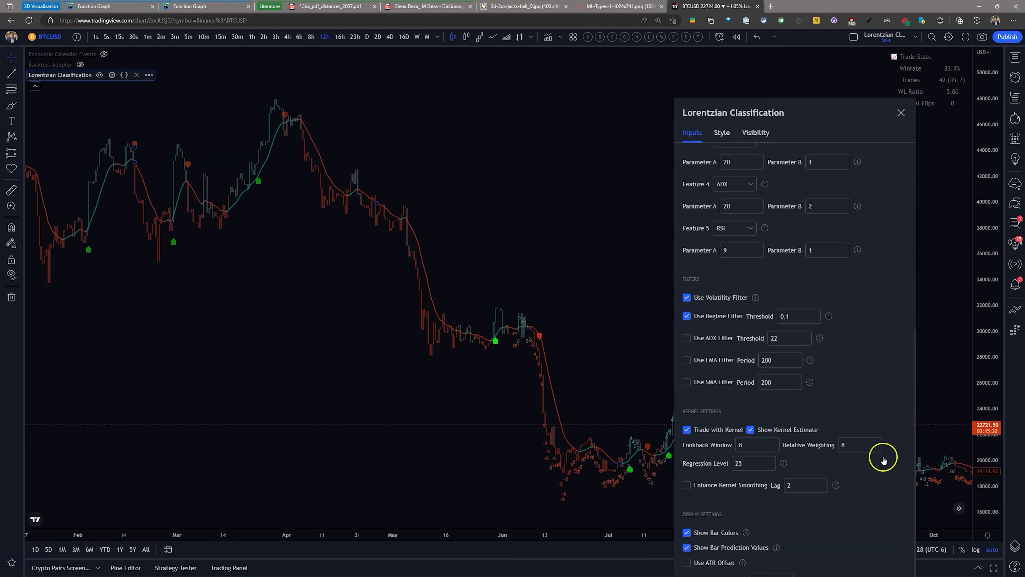
click(852, 445)
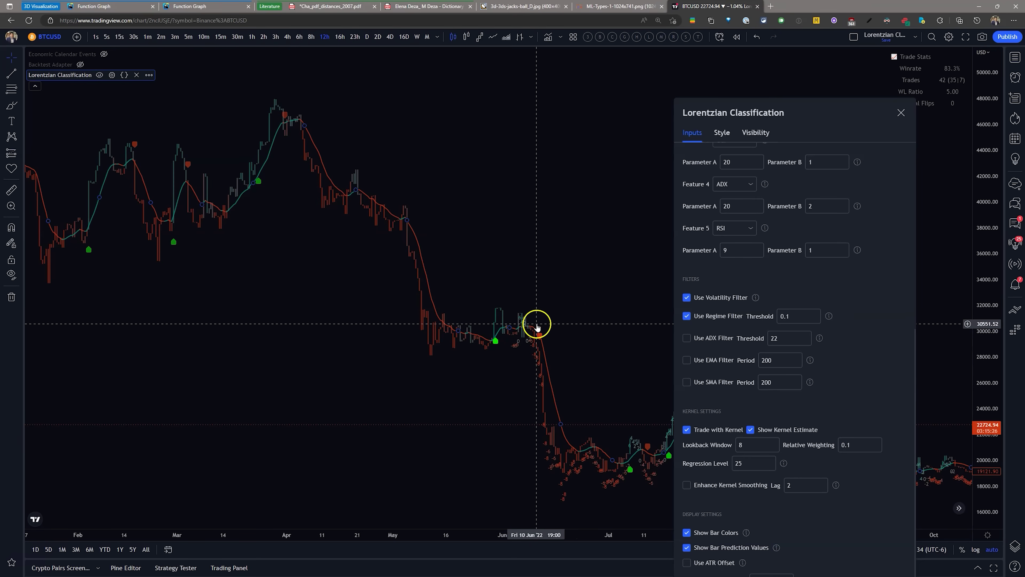
click(538, 325)
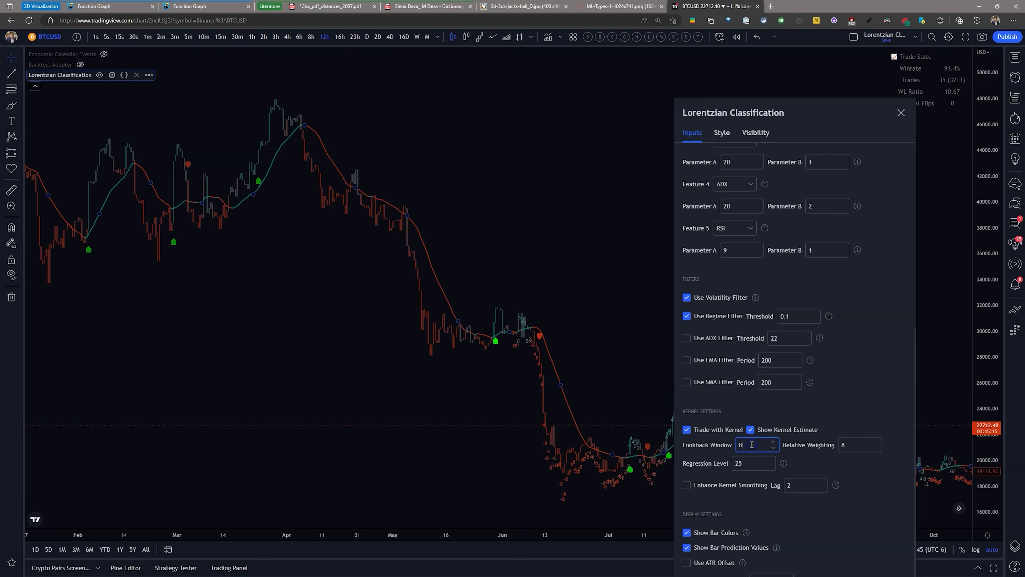
click(754, 443)
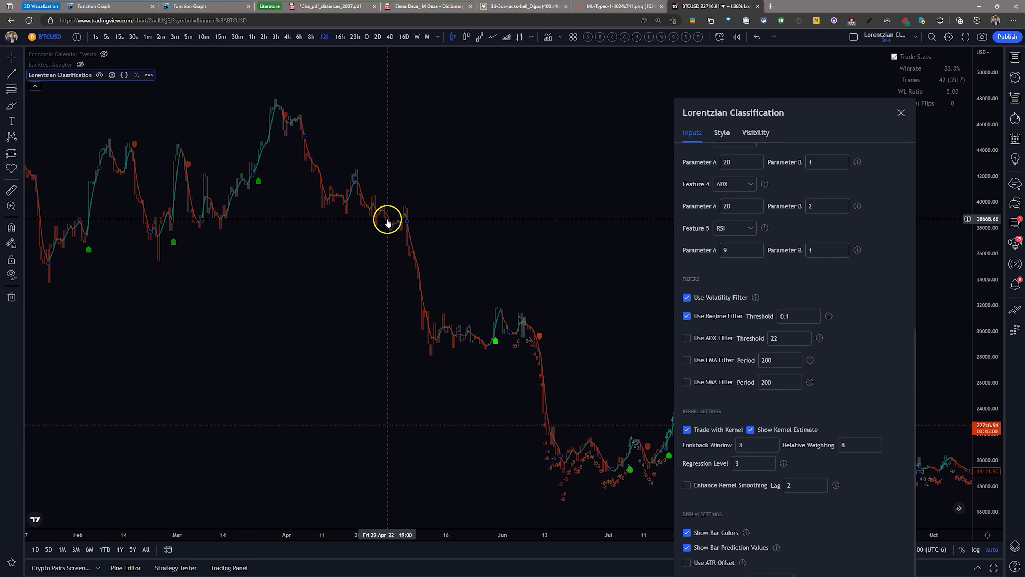
Step: Close the indicator settings and scroll the BTCUSD chart through the Sep 2022–Feb 2023 signals
click(383, 202)
scroll(412, 187, up, 5)
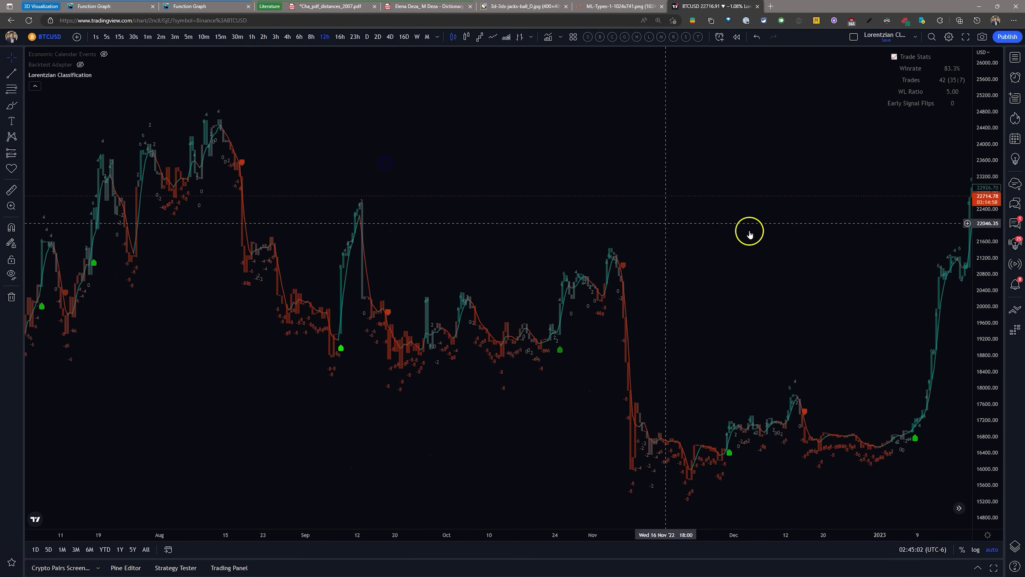
scroll(817, 249, right, 5)
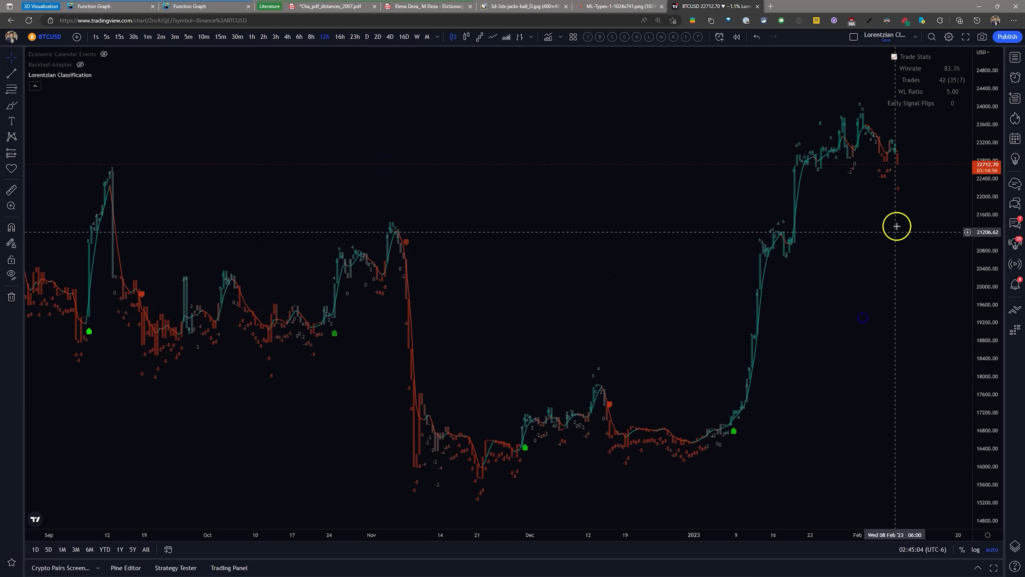
scroll(897, 226, up, 5)
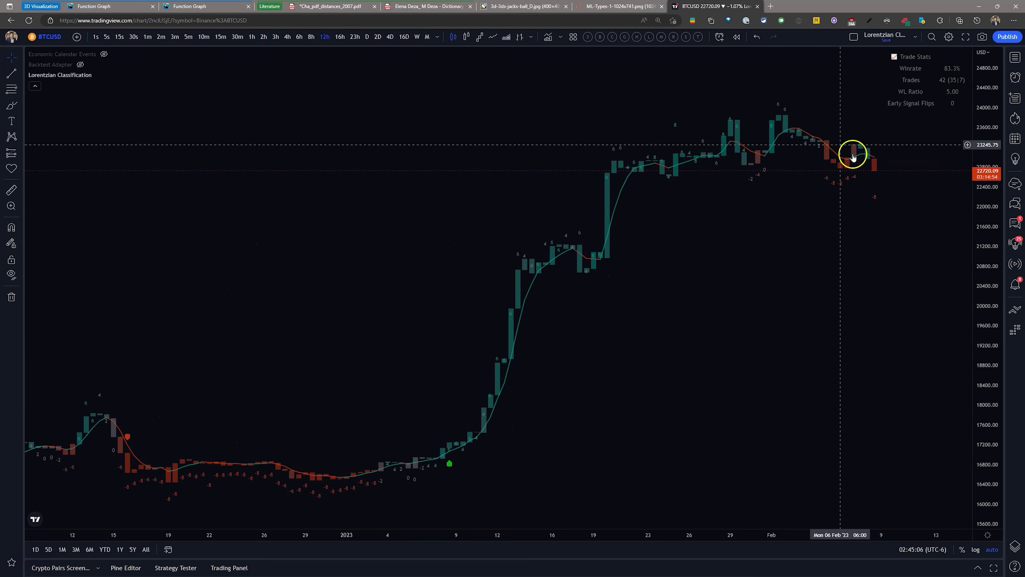
scroll(877, 174, down, 5)
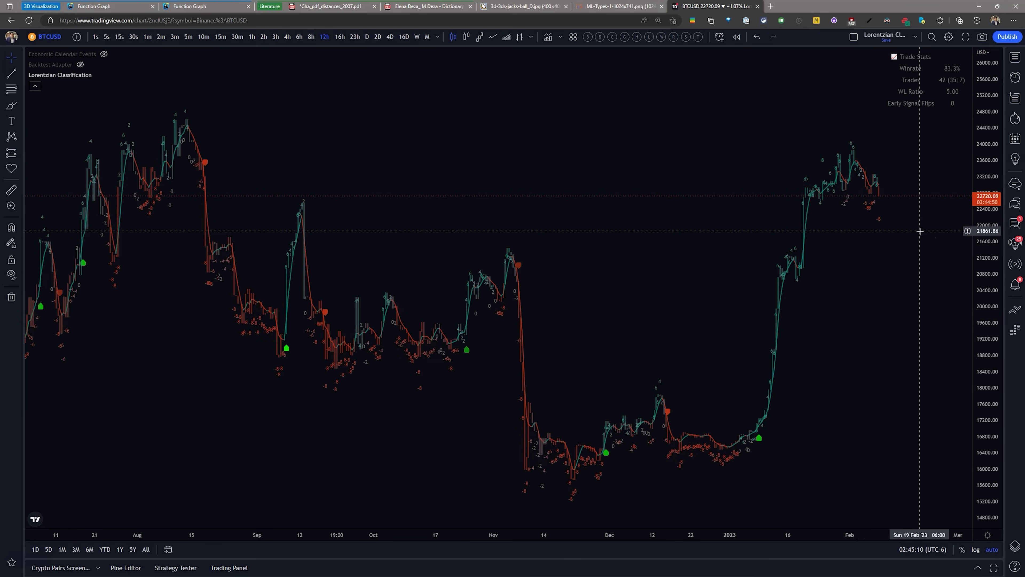
click(921, 231)
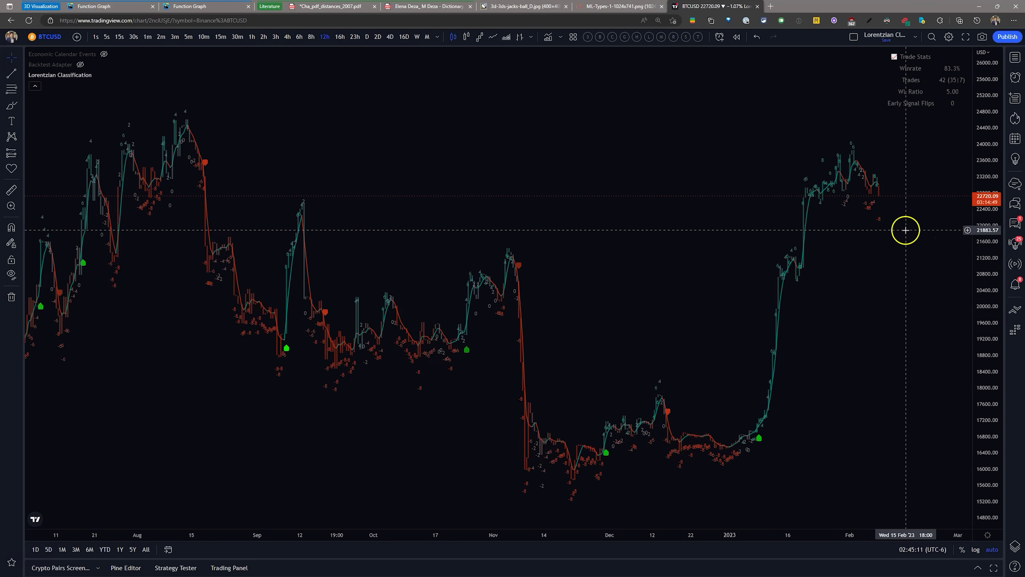
click(917, 103)
double_click(917, 103)
click(760, 96)
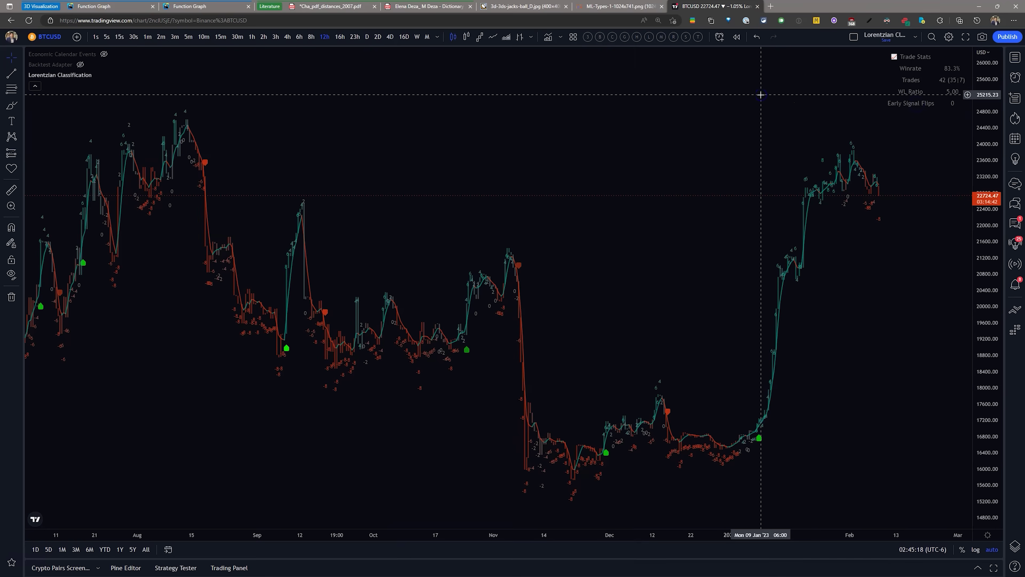
text(/kernel)
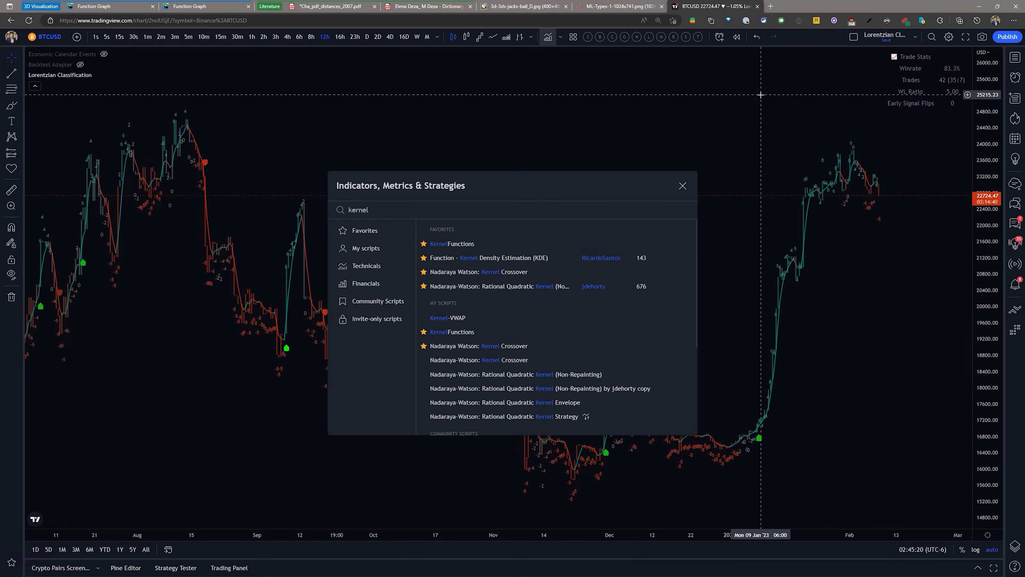
click(512, 286)
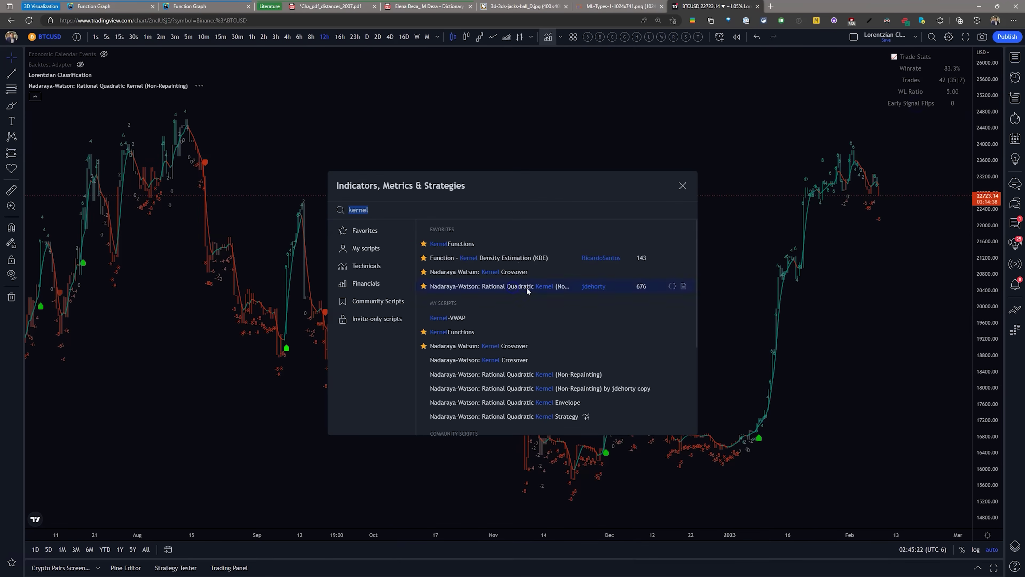
click(682, 188)
scroll(875, 144, up, 5)
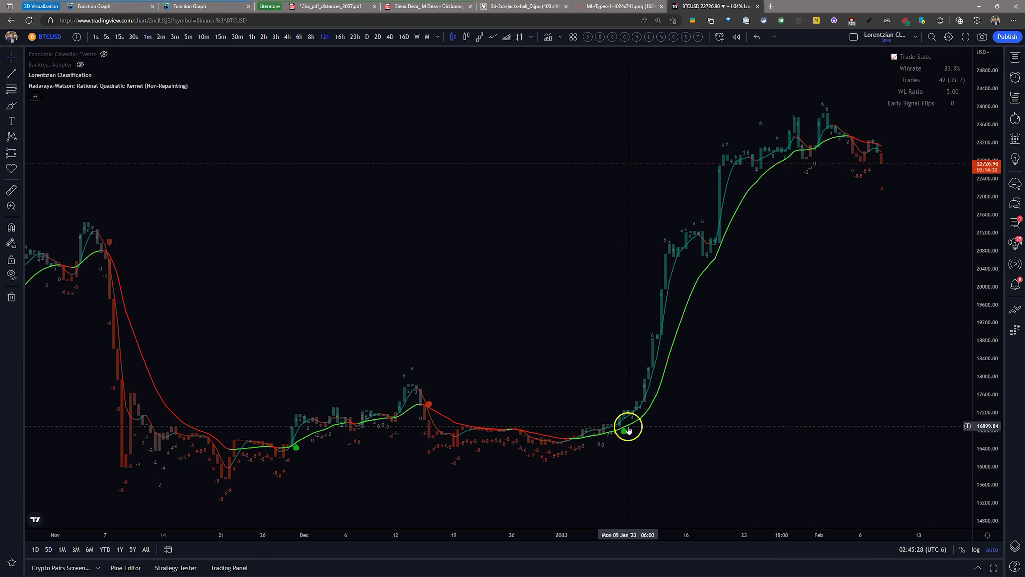
mouse_move(178, 87)
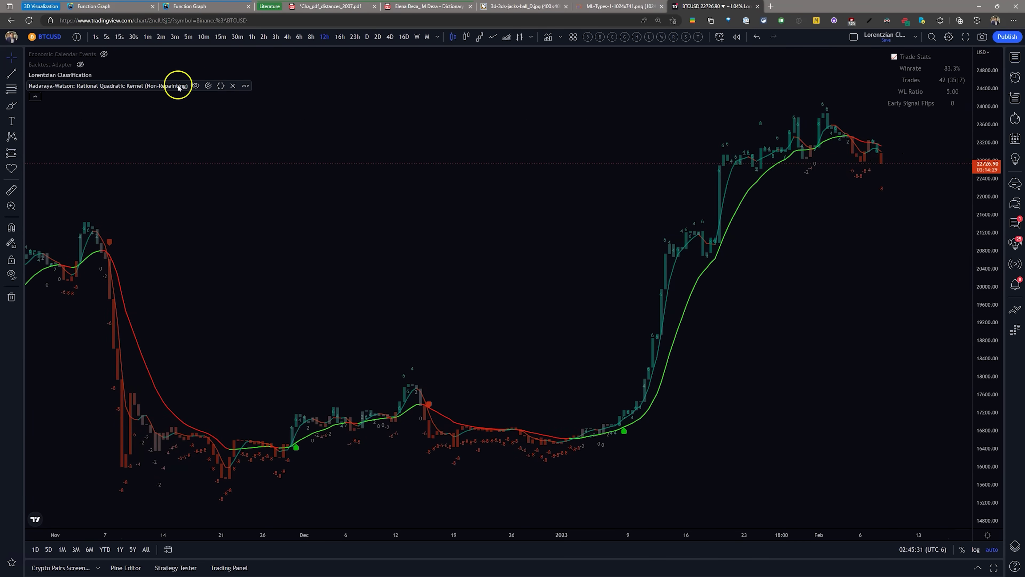
click(233, 85)
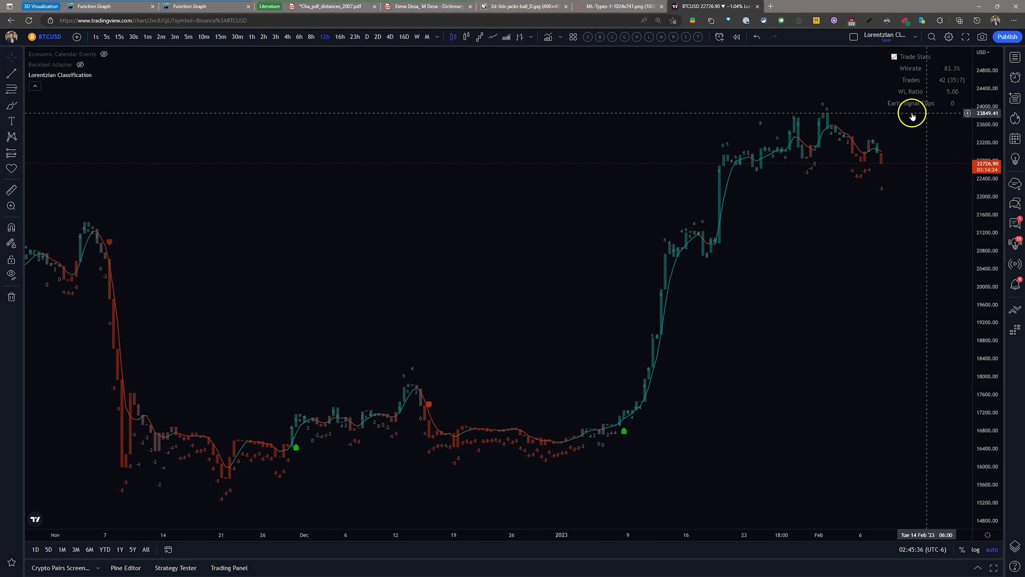
Step: Review the Lorentzian settings, then show Backtest Adapter results: 27 trades, 62.96% profitable
click(944, 81)
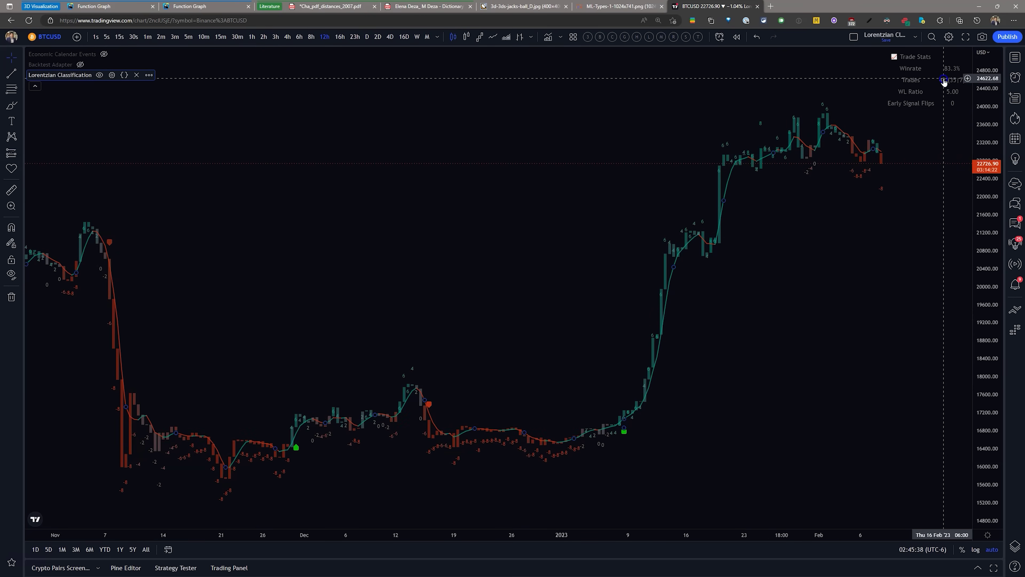
double_click(944, 81)
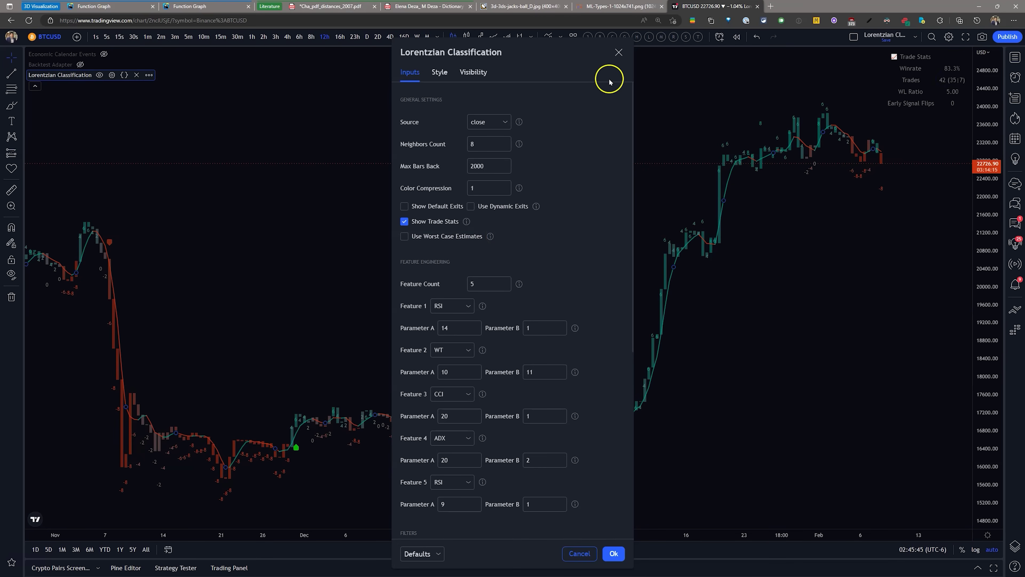
click(618, 53)
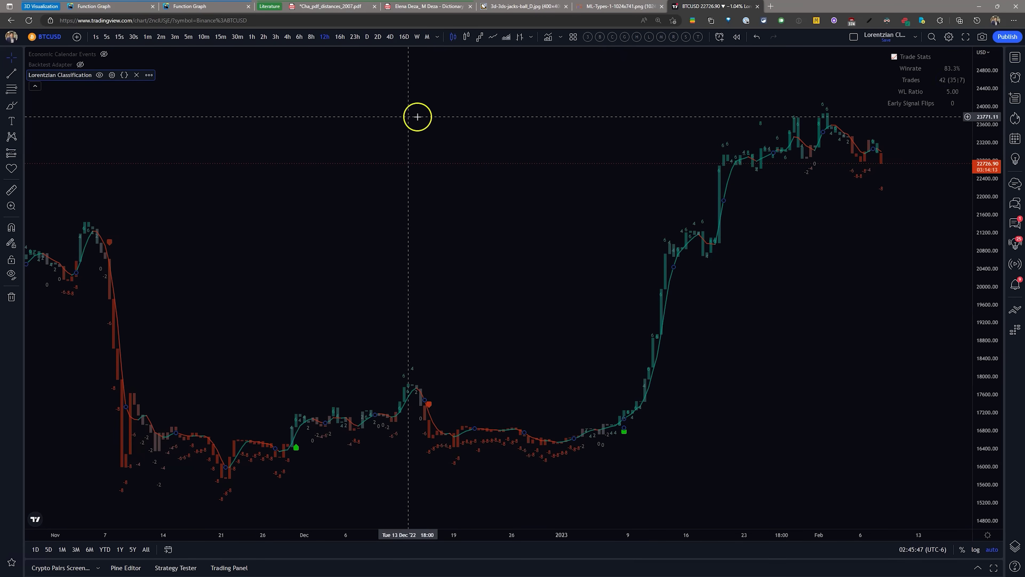
click(61, 64)
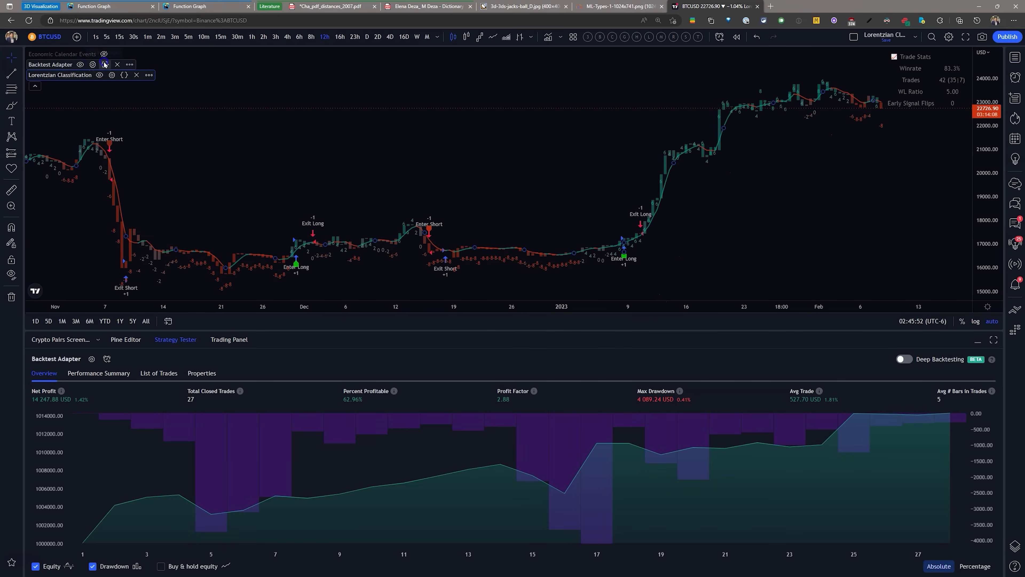
click(104, 64)
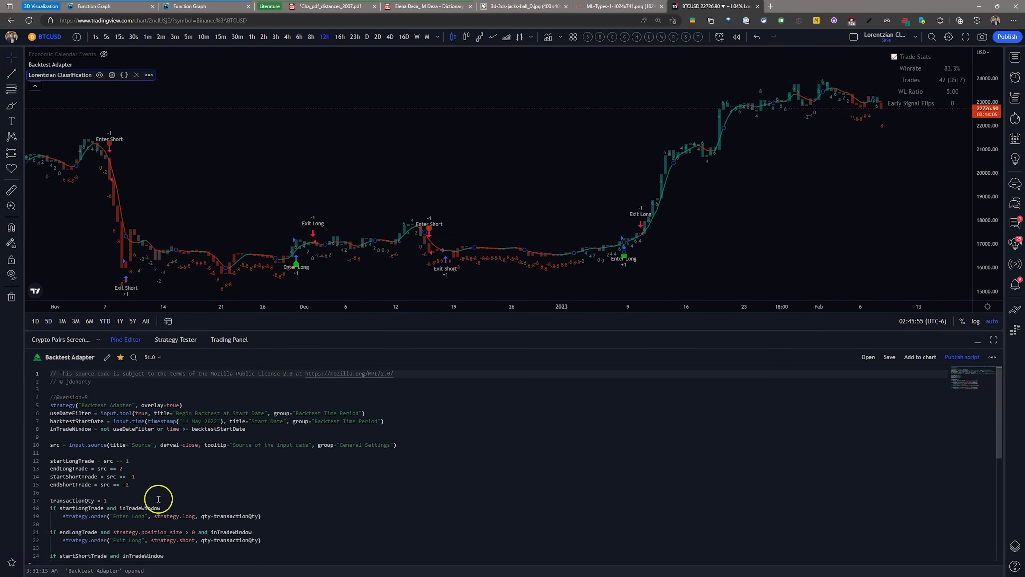
scroll(162, 505, down, 2)
scroll(141, 446, down, 1)
drag(136, 420, 33, 391)
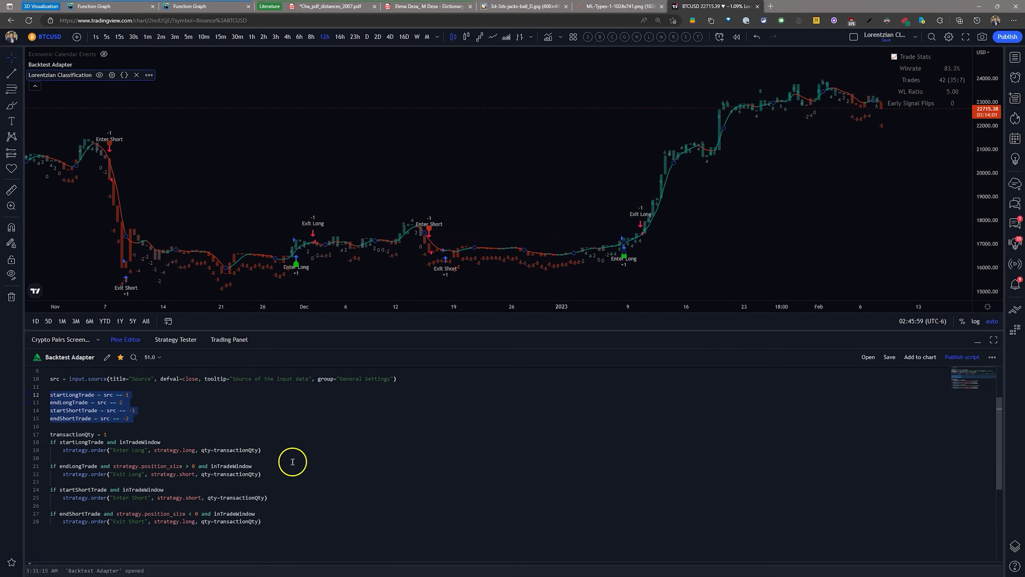
scroll(291, 459, up, 1)
scroll(295, 461, up, 1)
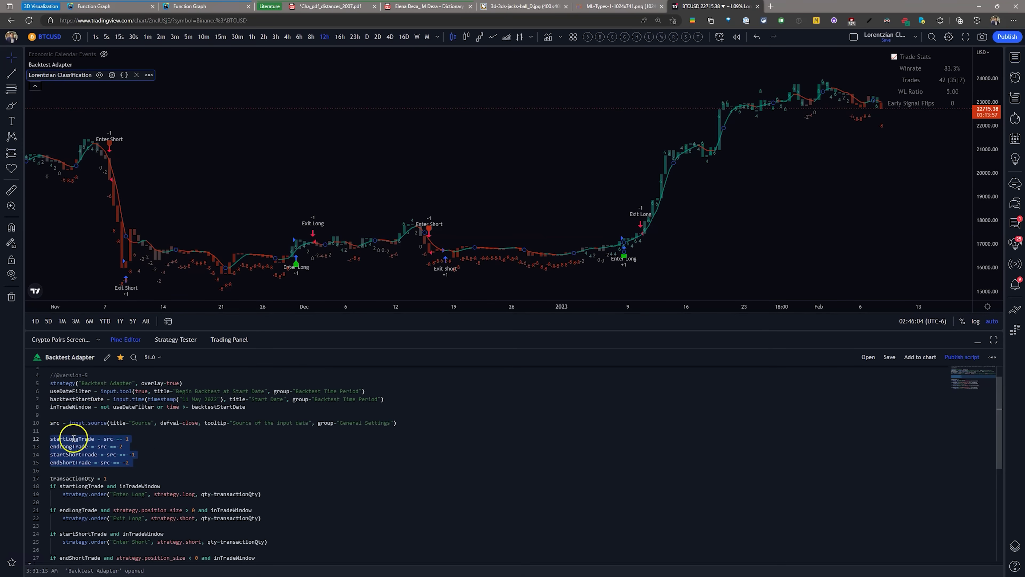
Step: Hide the Pine Editor and set the Backtest Adapter Source to Lorentzian Classification: Backtest Stream
click(977, 342)
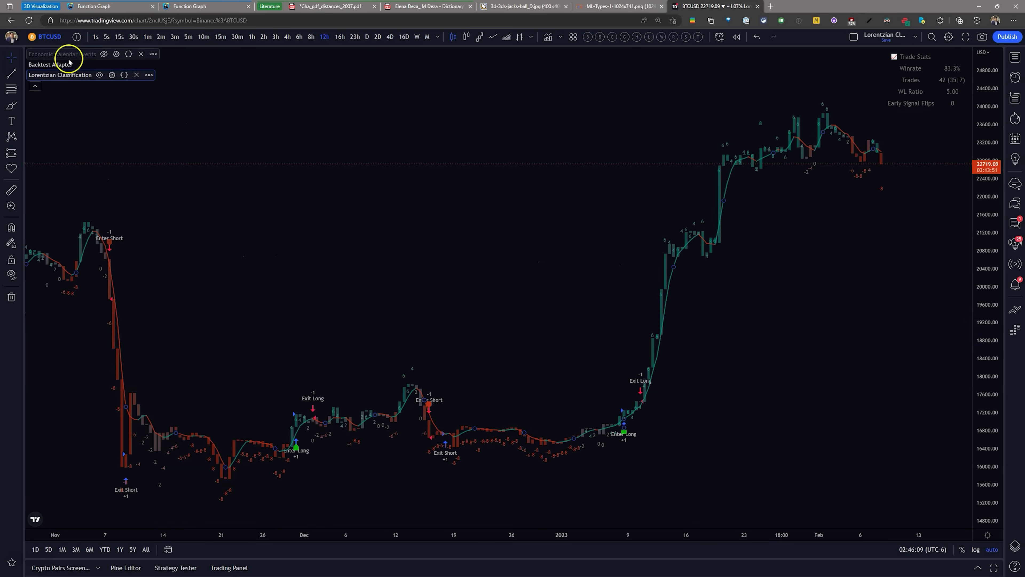
click(93, 65)
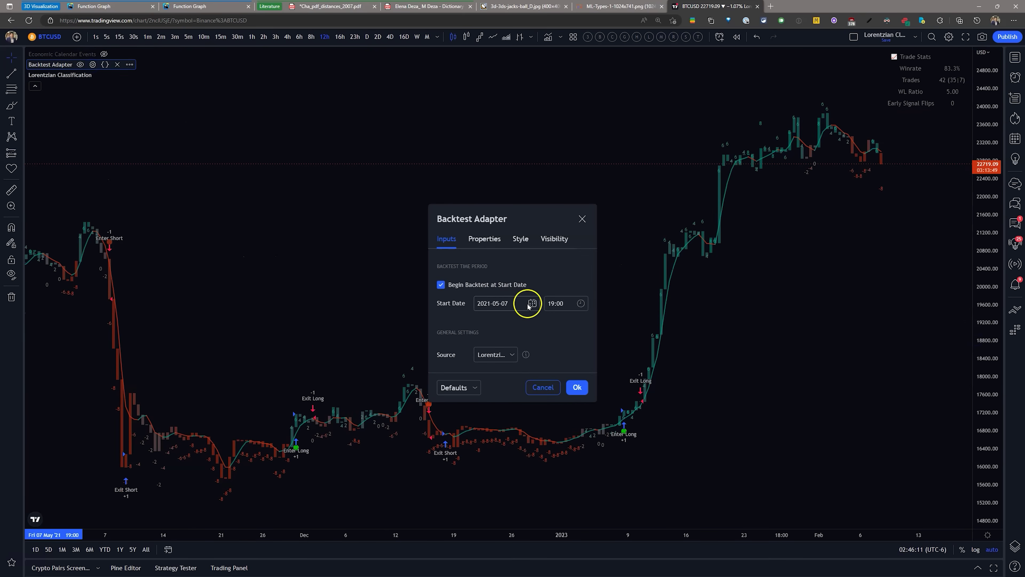
click(512, 355)
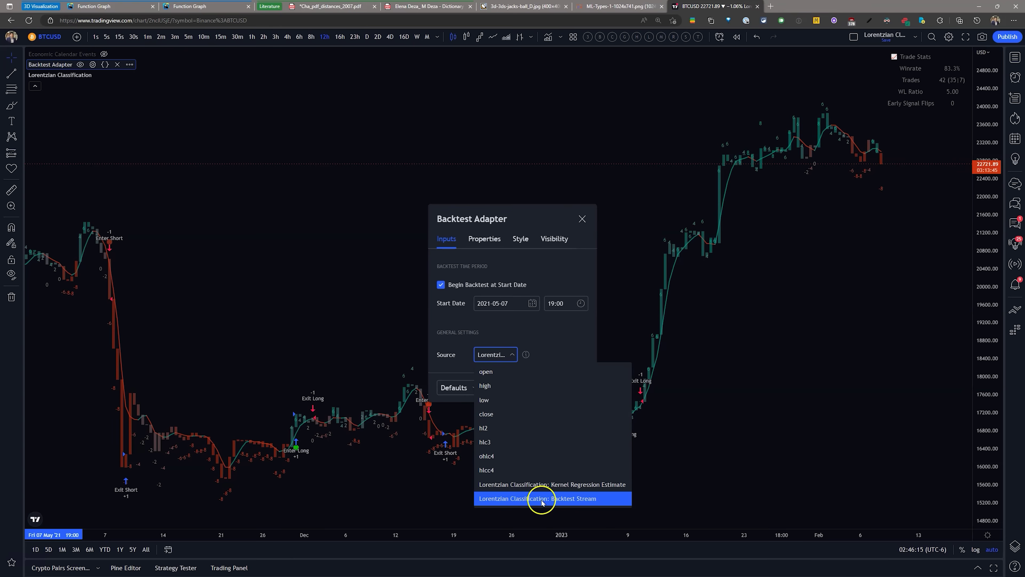
click(564, 499)
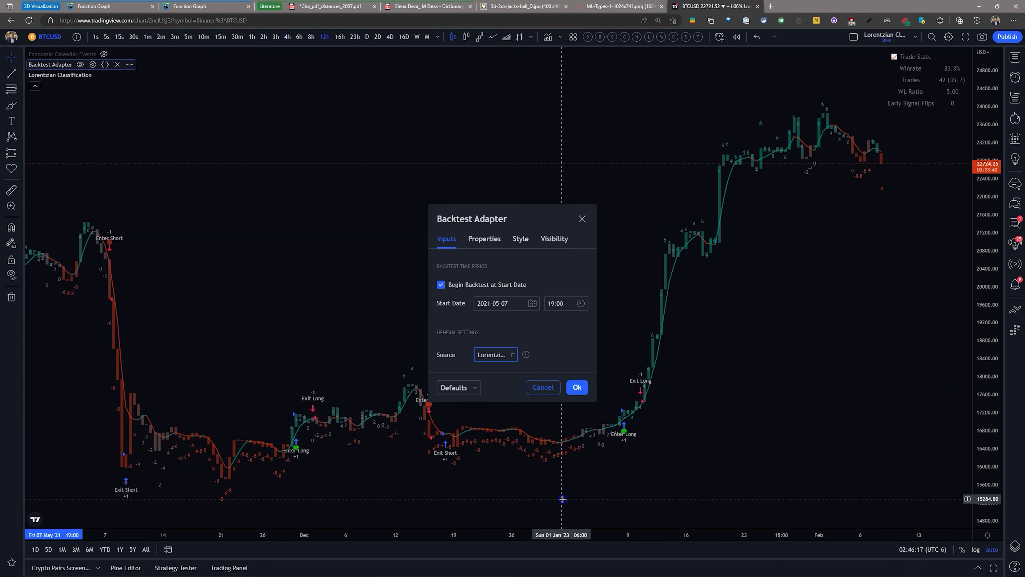
click(578, 388)
Step: Show the Strategy Tester equity curve over 27 trades
scroll(819, 241, down, 2)
scroll(818, 242, down, 2)
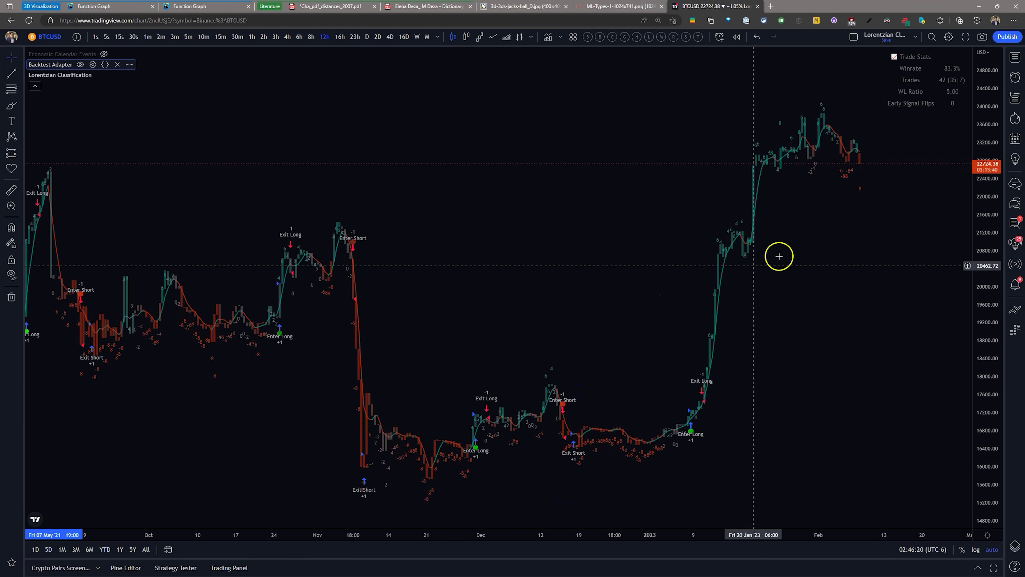
click(167, 568)
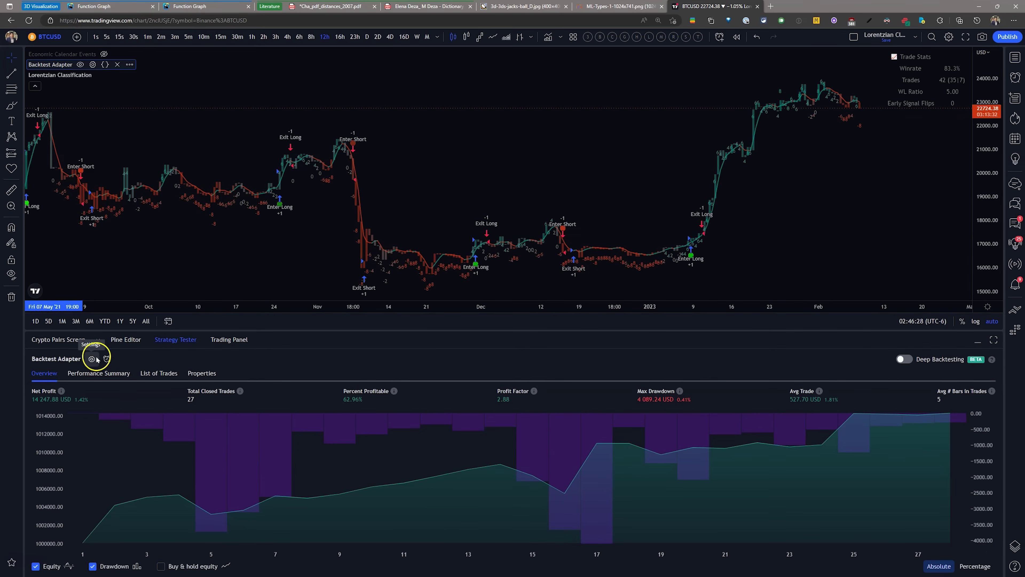
Step: Change the Backtest Adapter Start Date from 2021-05-07 to 2020-05-07 and confirm
double_click(908, 69)
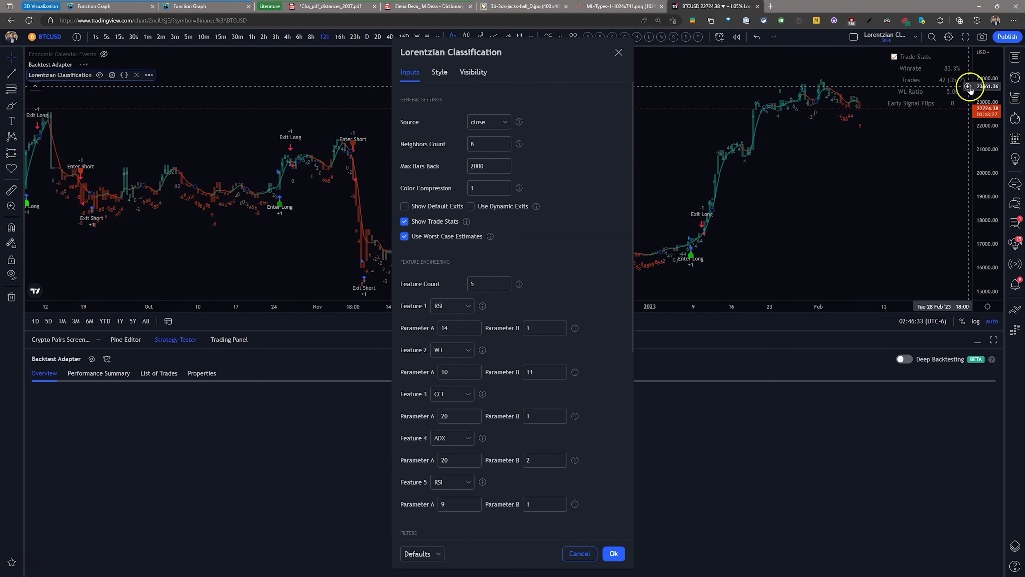
click(881, 192)
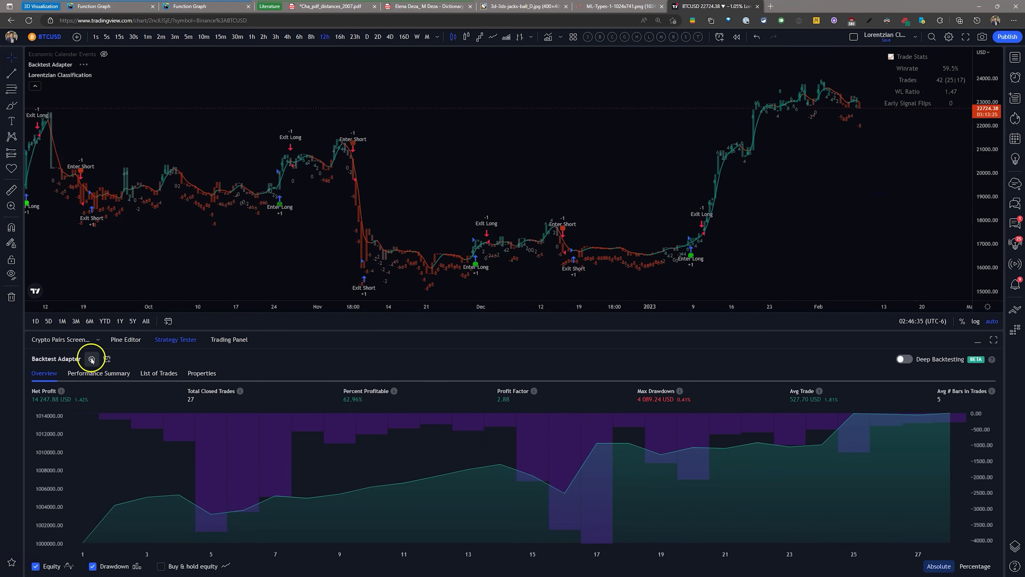
click(92, 358)
click(488, 304)
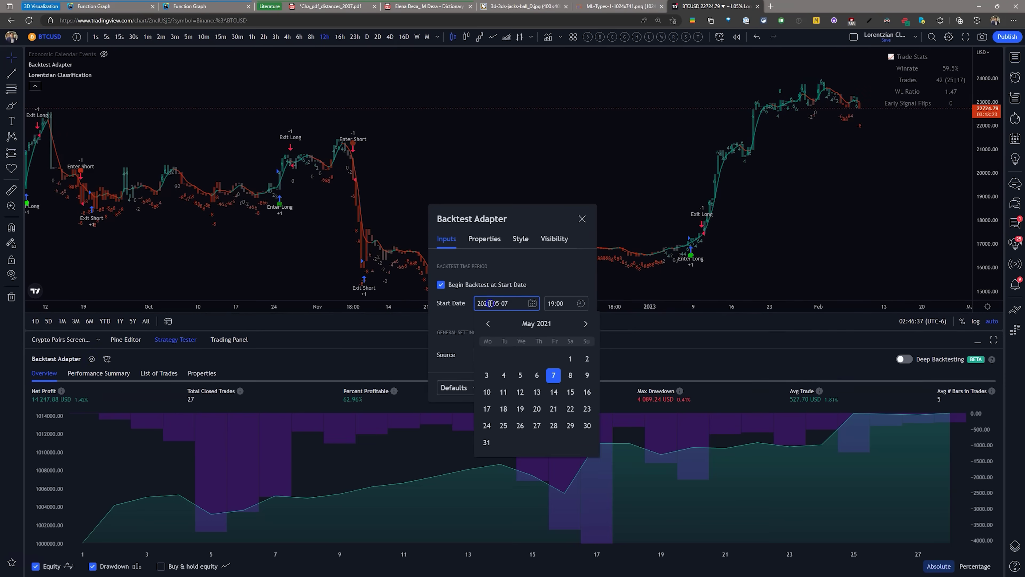
key(BackSpace)
text(0)
click(547, 267)
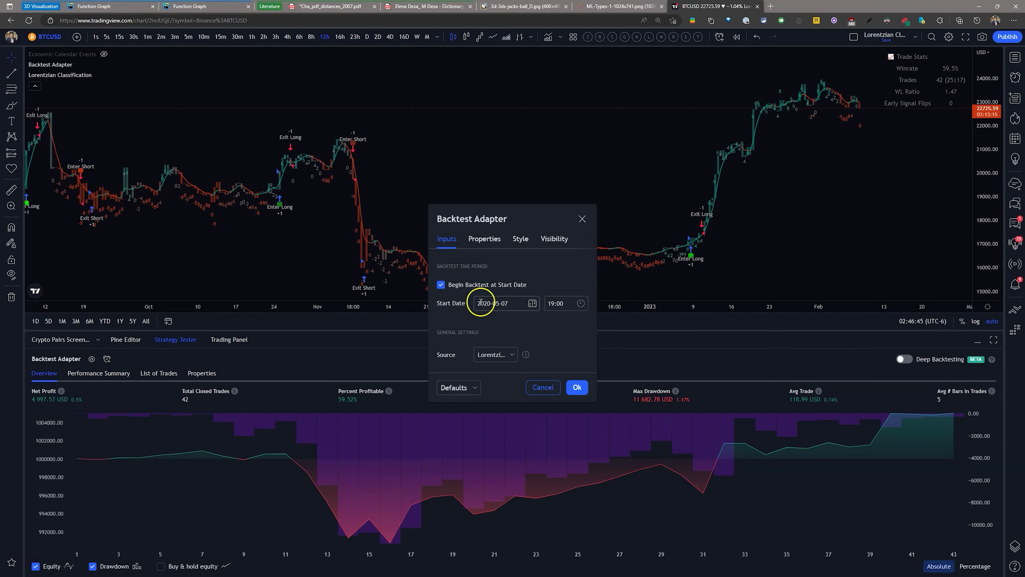
click(578, 388)
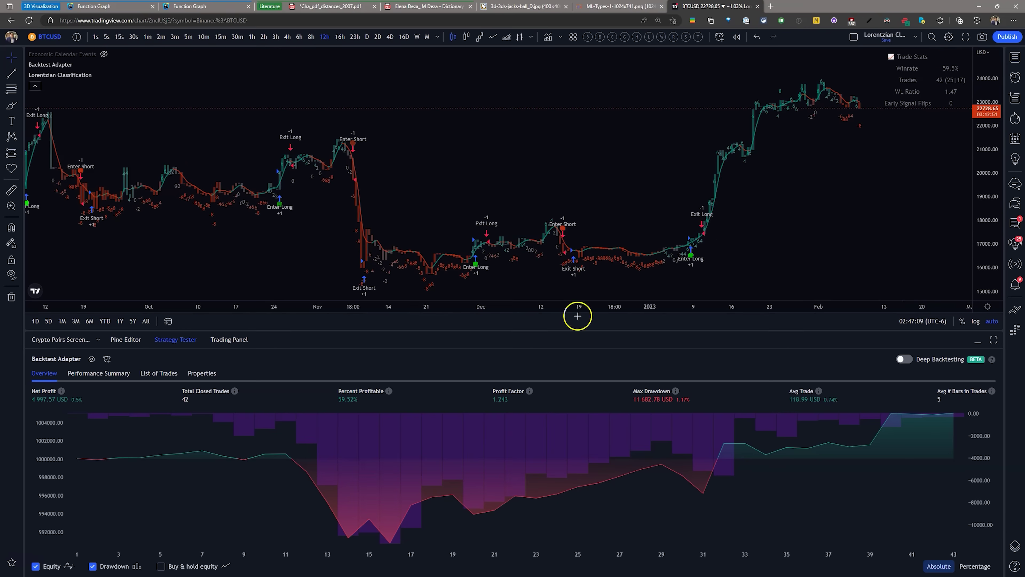
Step: Tick Use EMA Filter and Use SMA Filter in Lorentzian Classification, then close settings and zoom out
mouse_move(82, 77)
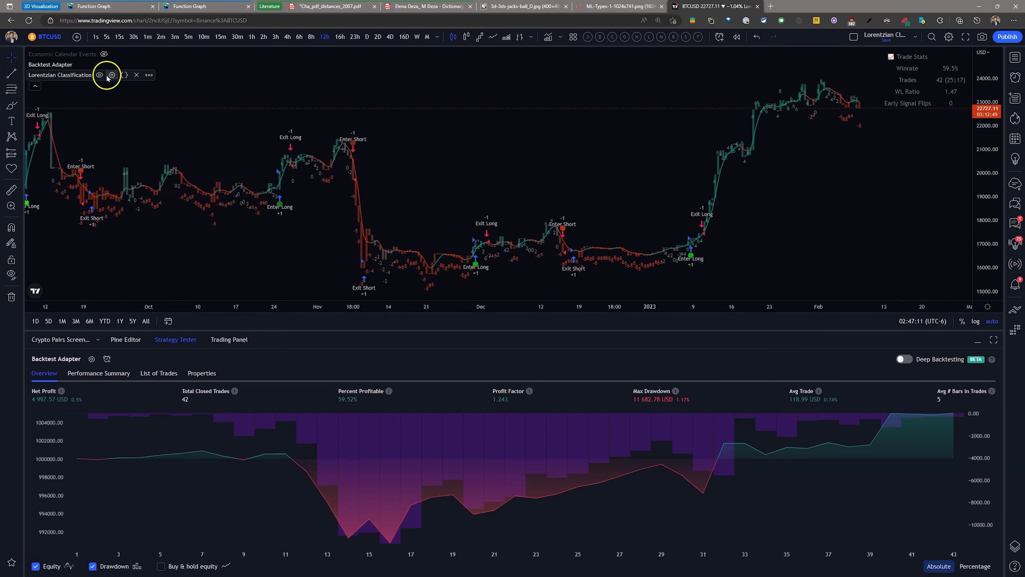
click(93, 64)
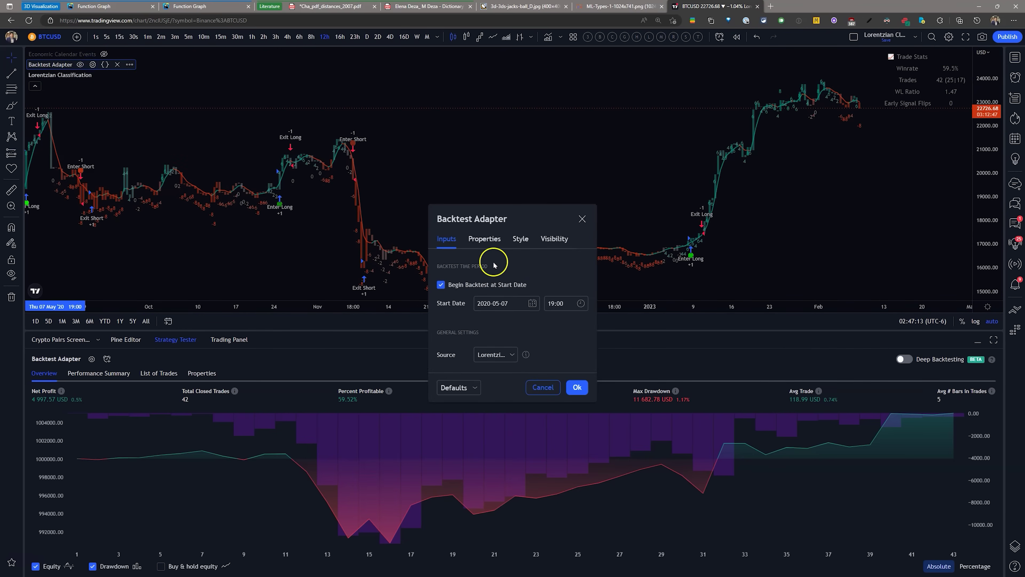
click(112, 74)
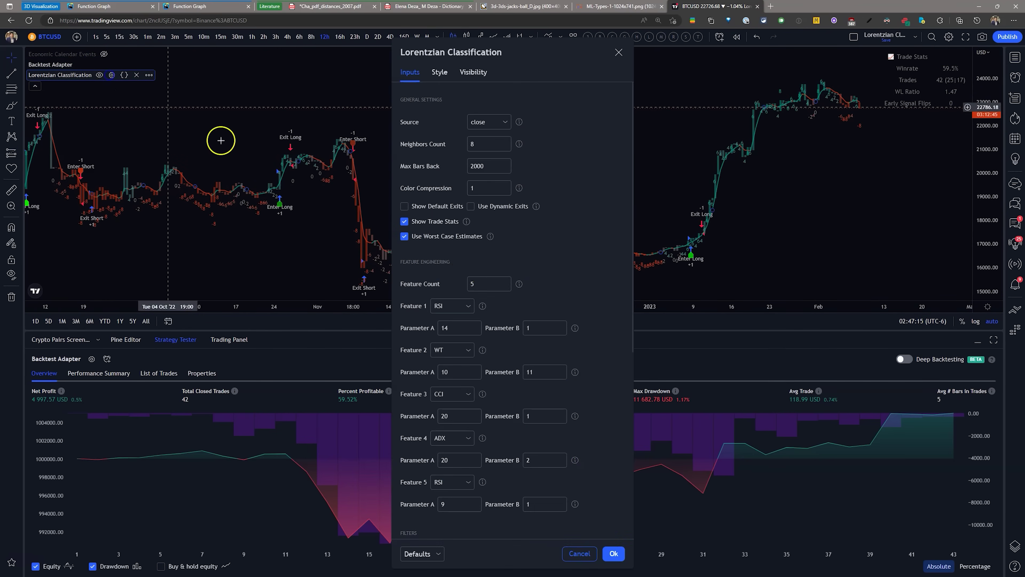
scroll(463, 276, down, 10)
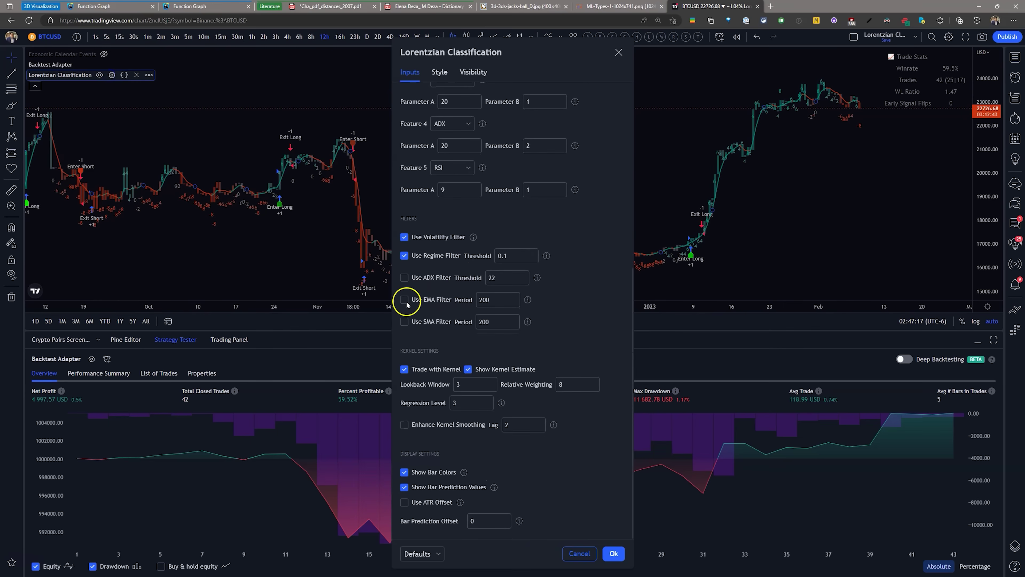
click(404, 322)
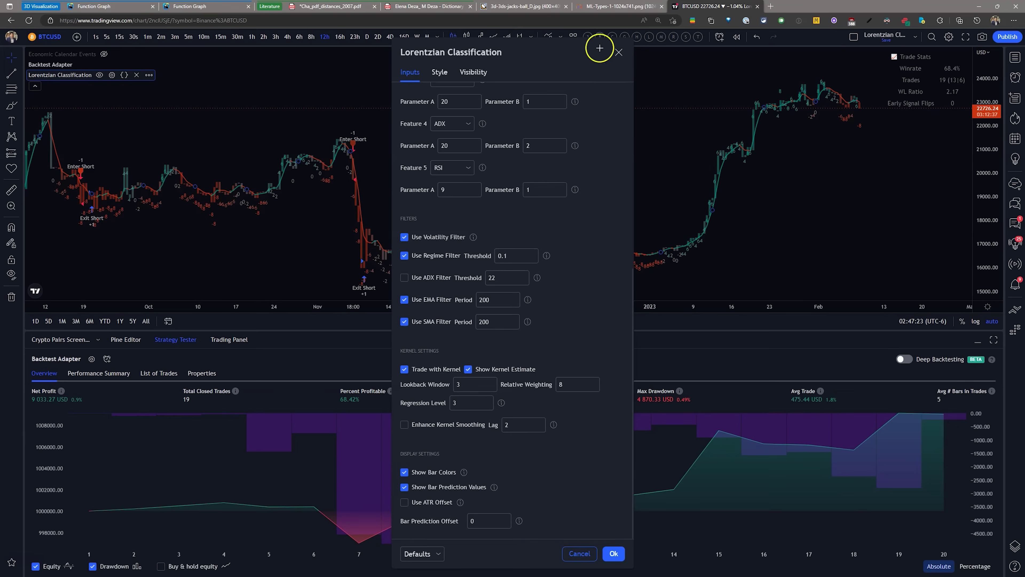
drag(542, 53, 764, 64)
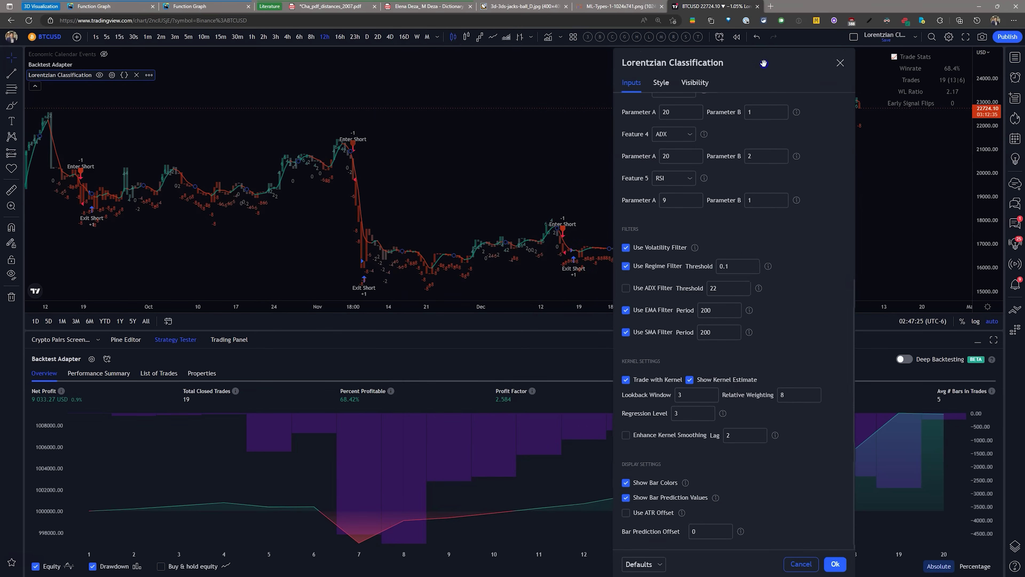
scroll(750, 241, up, 8)
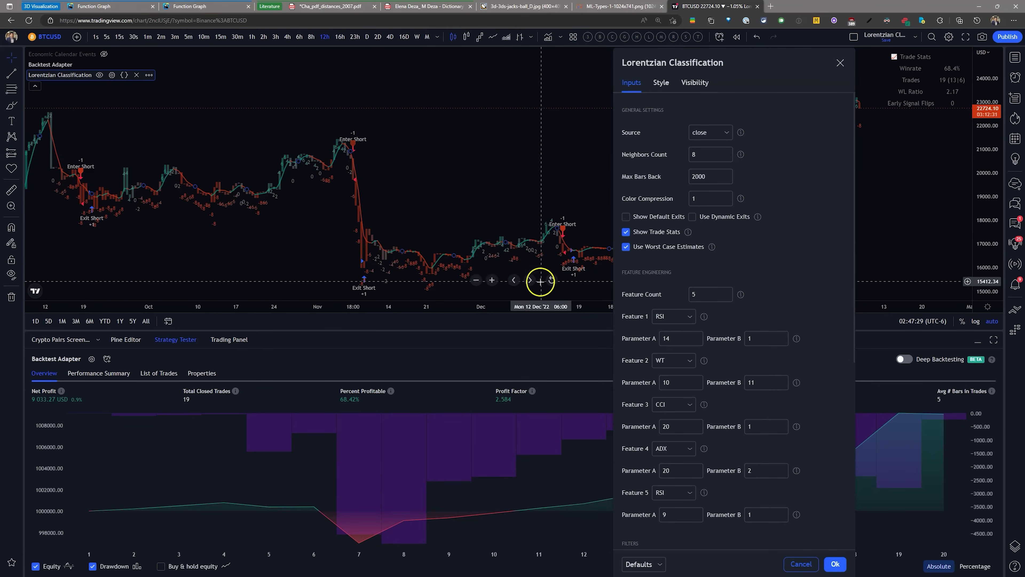
key(Escape)
scroll(618, 221, down, 5)
scroll(613, 211, down, 8)
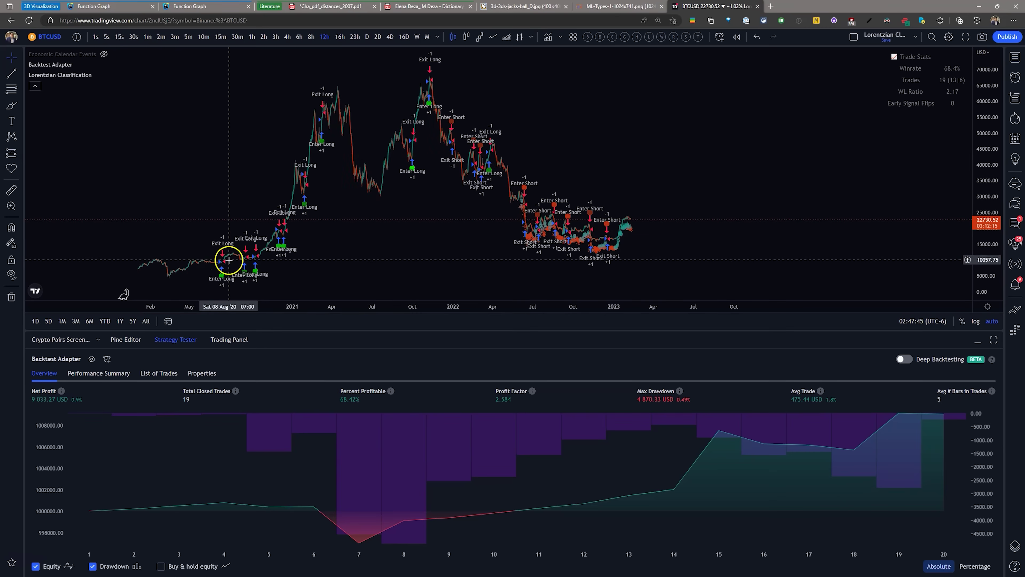
Step: Set the Backtest Adapter start date year back to 2021, giving 2021-05-07, and apply it
click(91, 359)
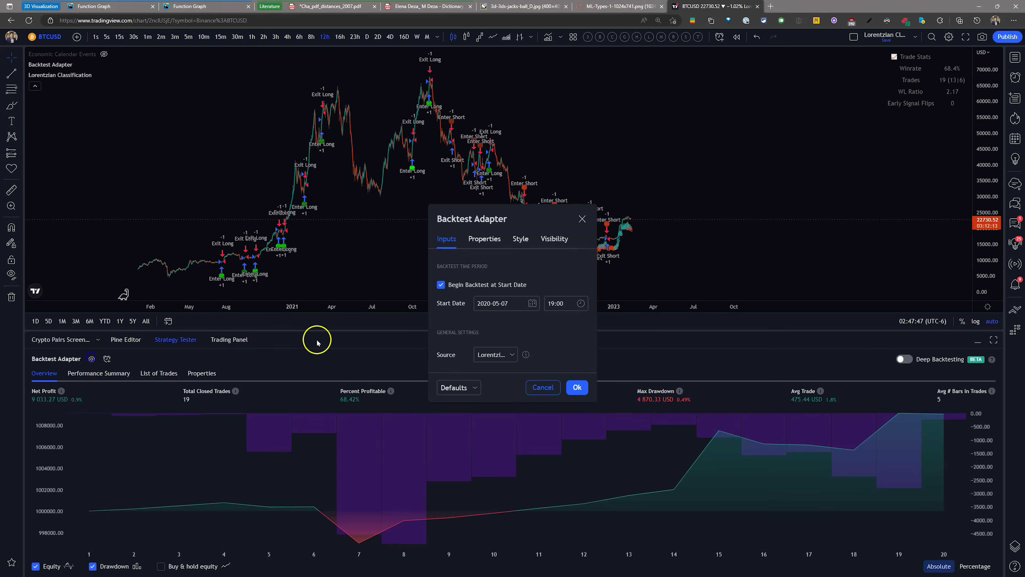
click(489, 302)
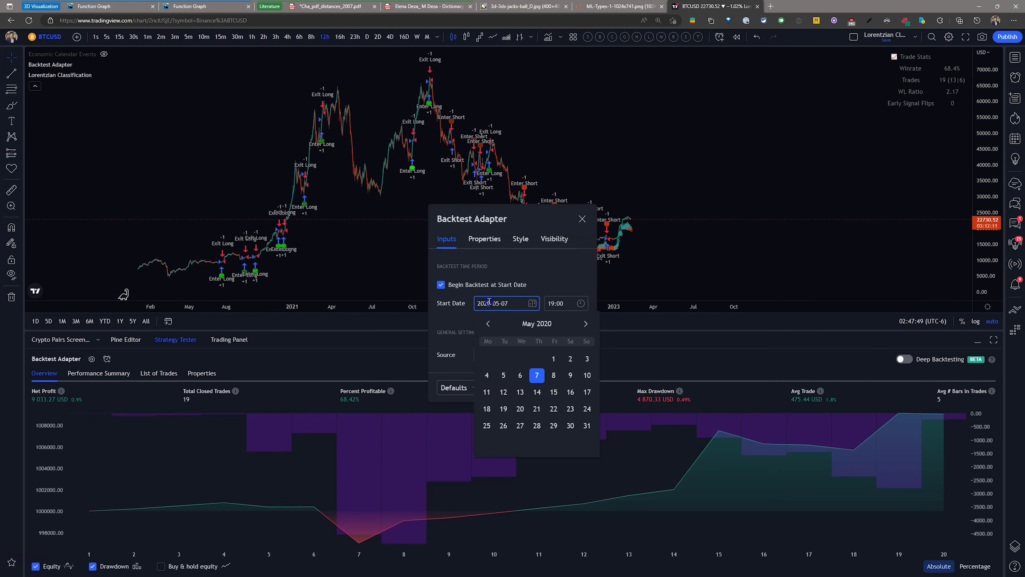
key(BackSpace)
text(1)
click(578, 387)
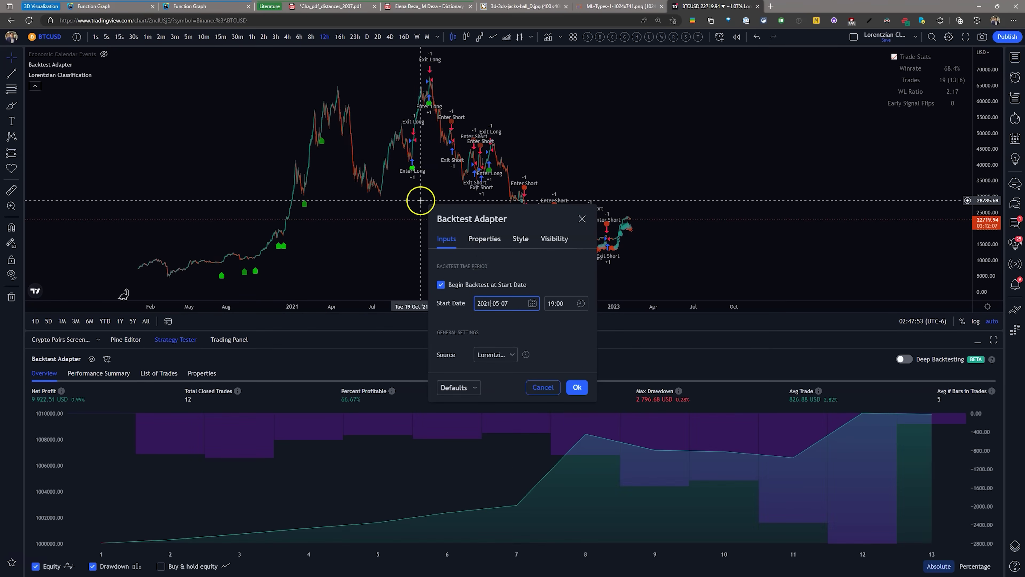
click(577, 387)
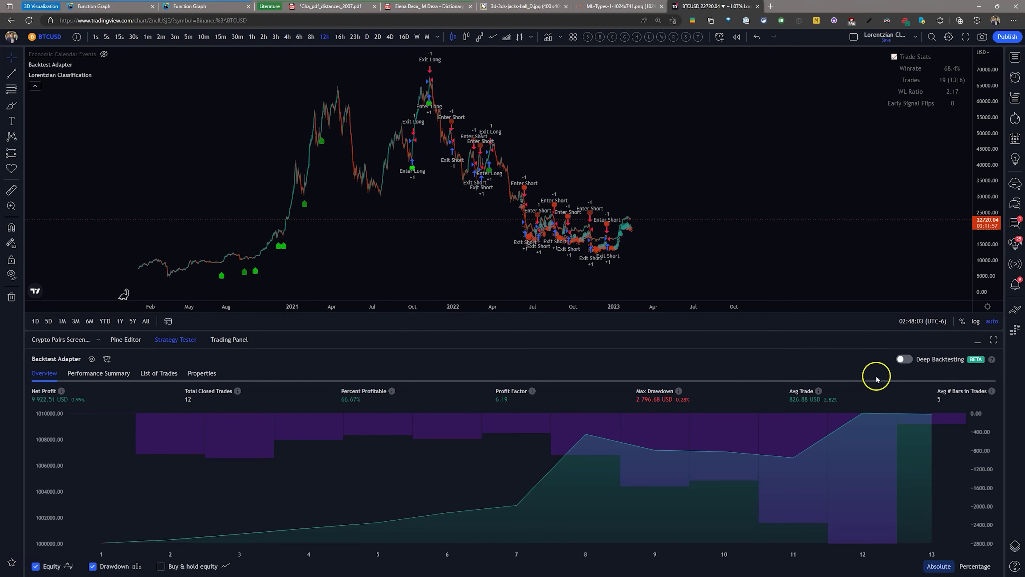
click(951, 86)
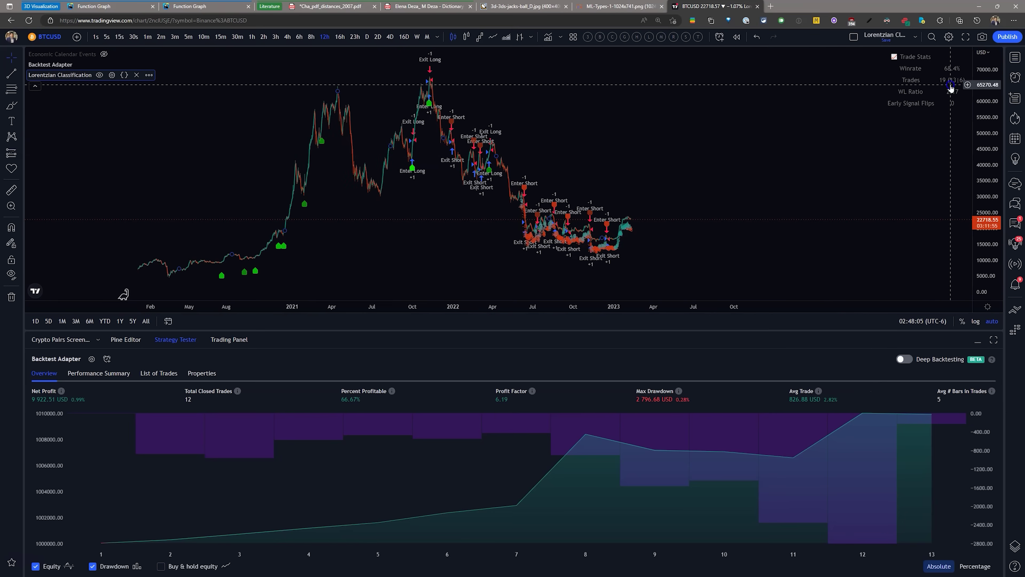
double_click(952, 86)
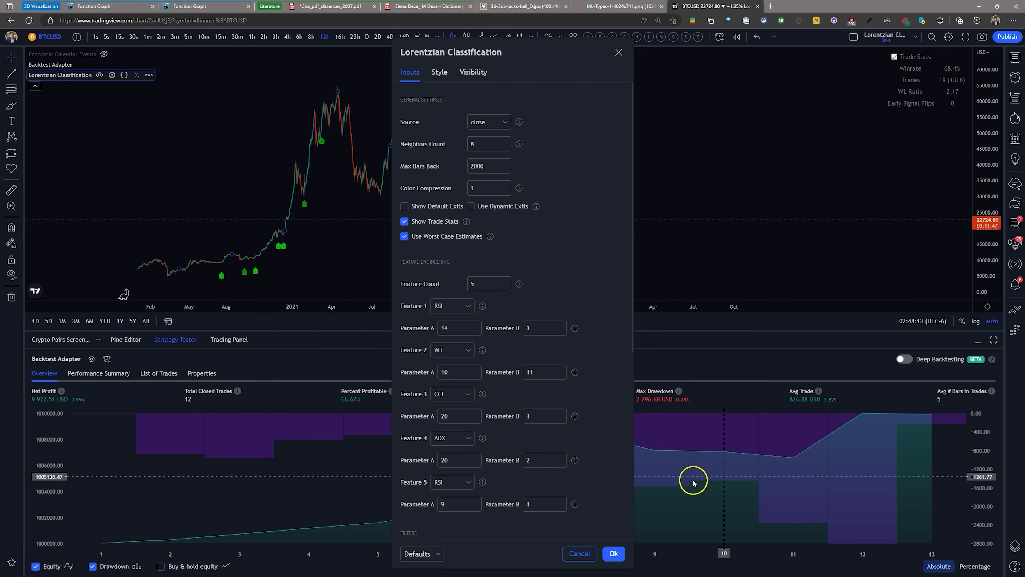
scroll(535, 382, down, 7)
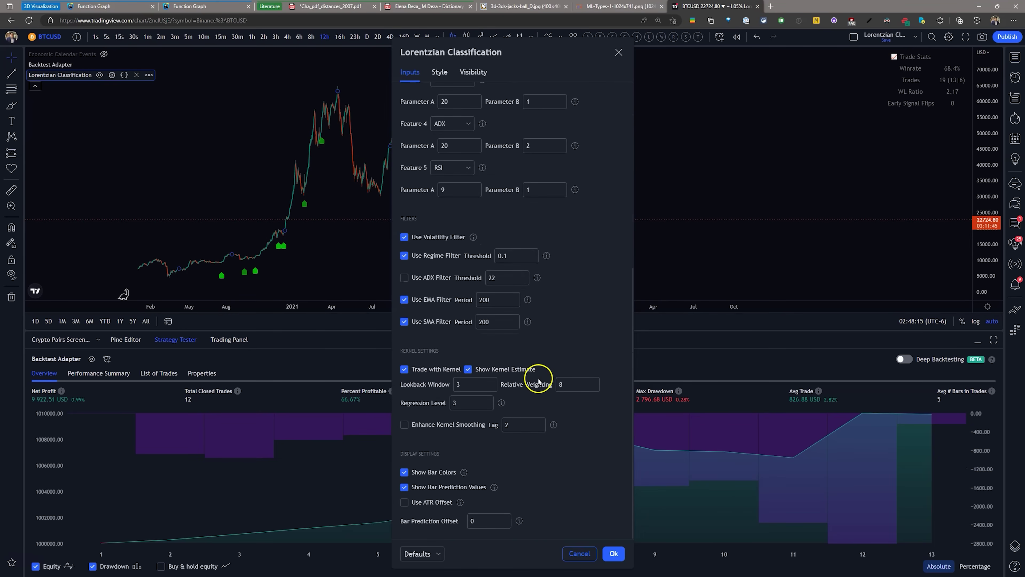
mouse_move(55, 62)
click(619, 552)
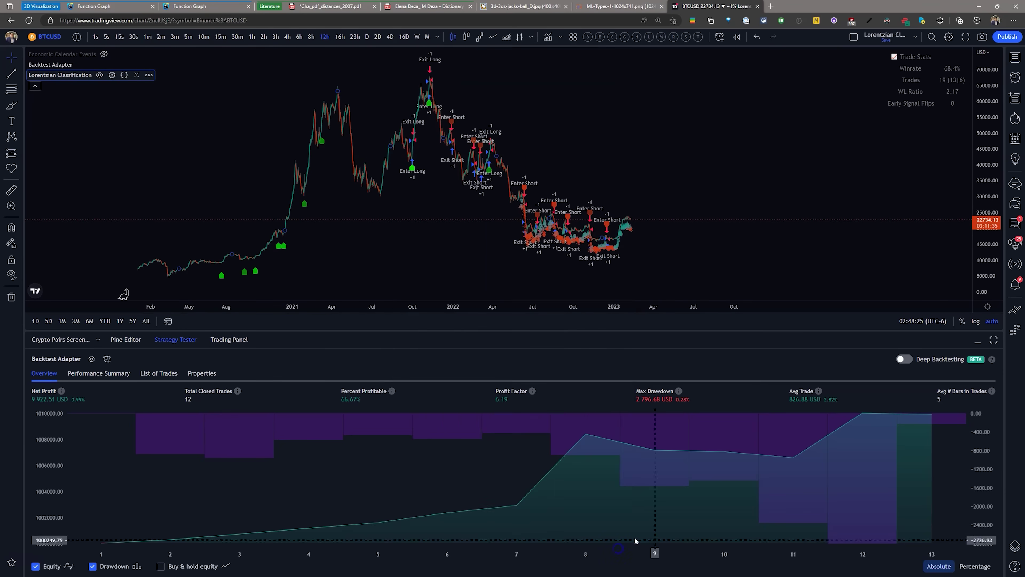